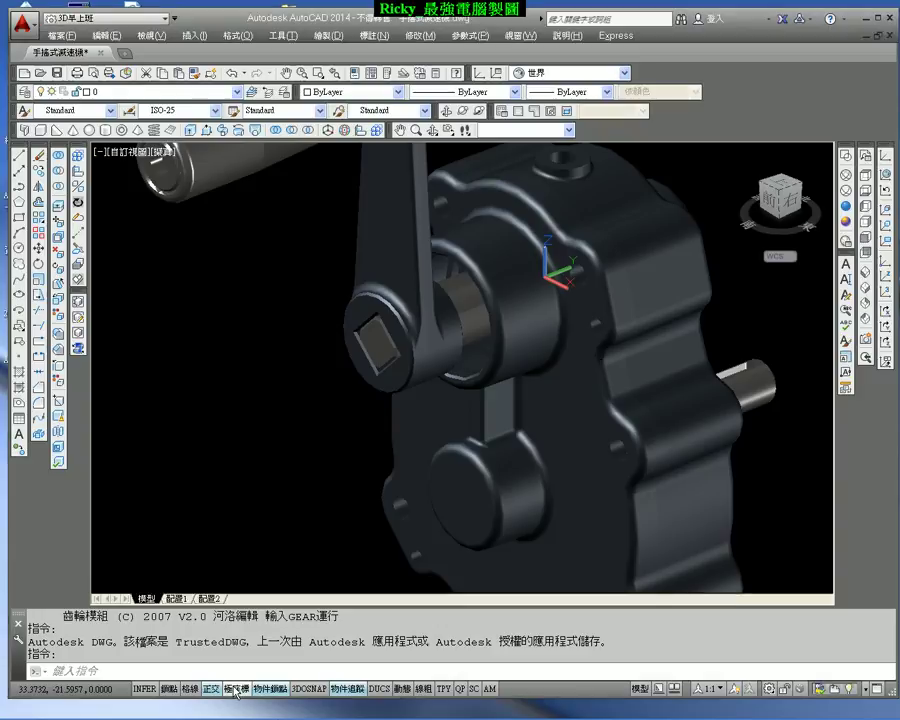
Step: Open the 法斯特精工 (FAST Bearings) product website from the 齒輪與軸承 folder
click(300, 709)
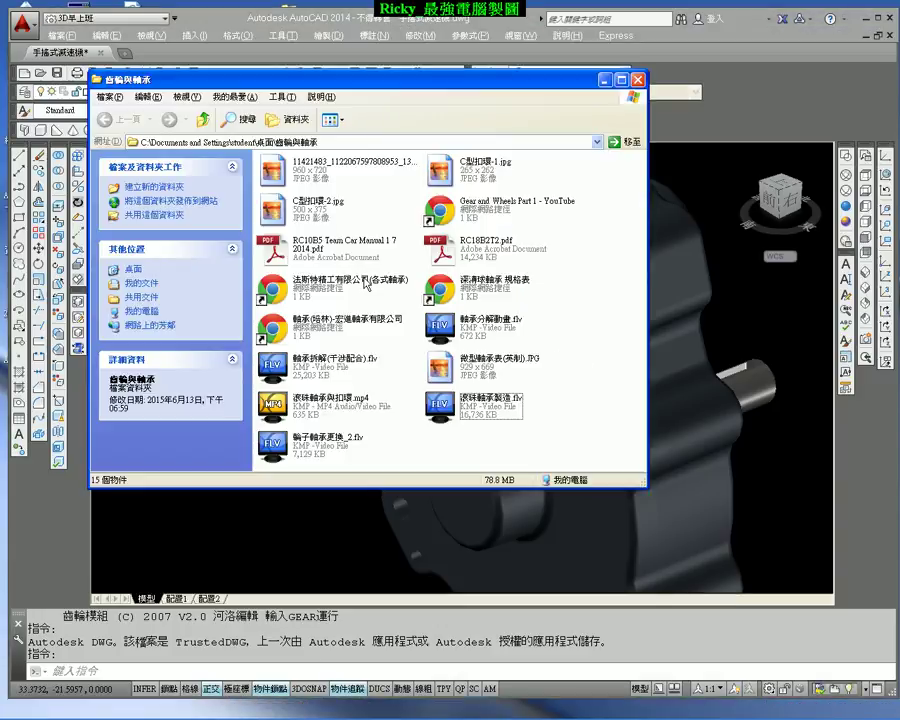
double_click(350, 285)
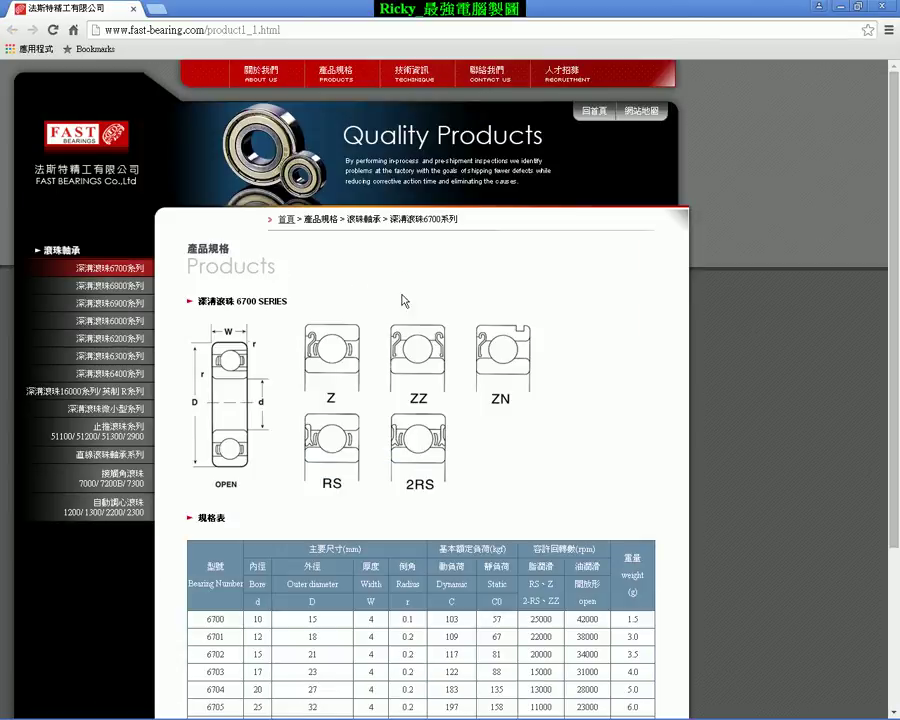
Step: Scroll through the 6700-series deep-groove ball bearing specification table and back up
scroll(420, 290, down, 2)
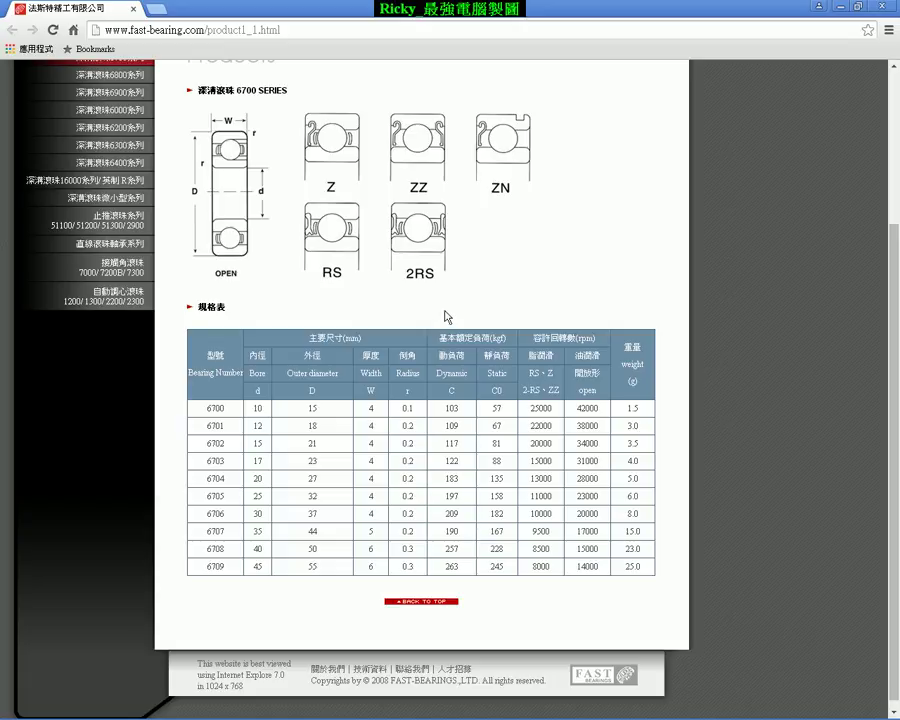
scroll(305, 410, down, 1)
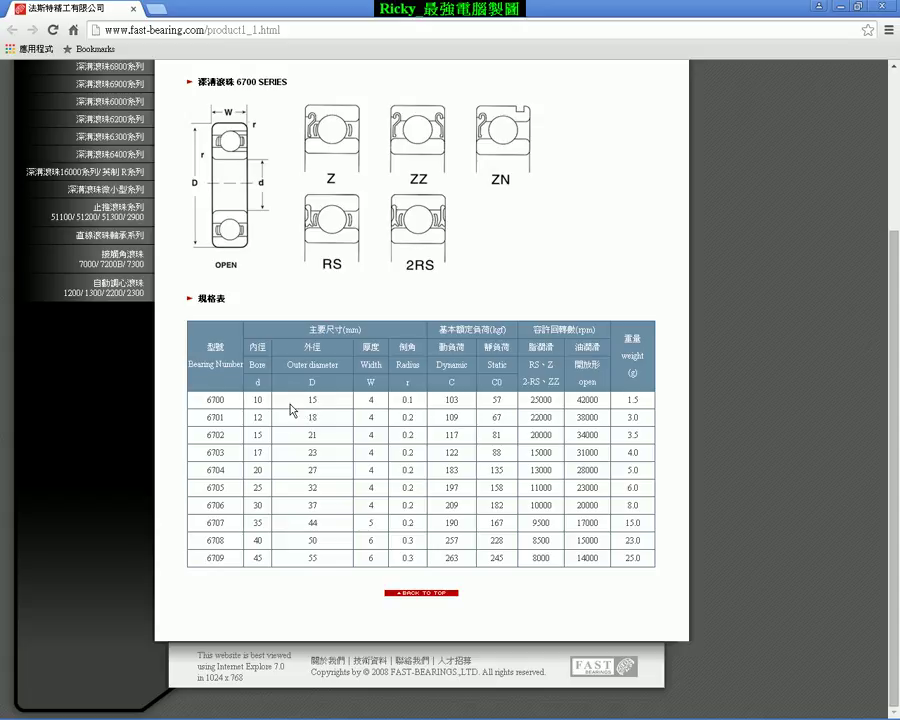
scroll(292, 410, up, 3)
Step: Go to the 深溝滾珠6800系列 page and bring its dimensions table into view
click(125, 287)
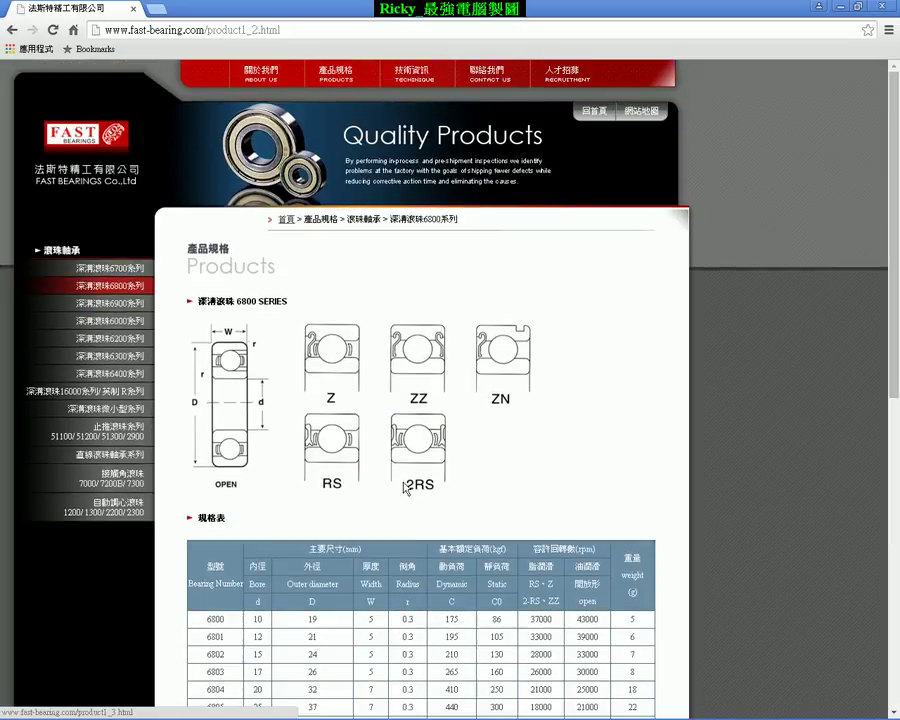
scroll(332, 424, down, 2)
scroll(345, 426, down, 1)
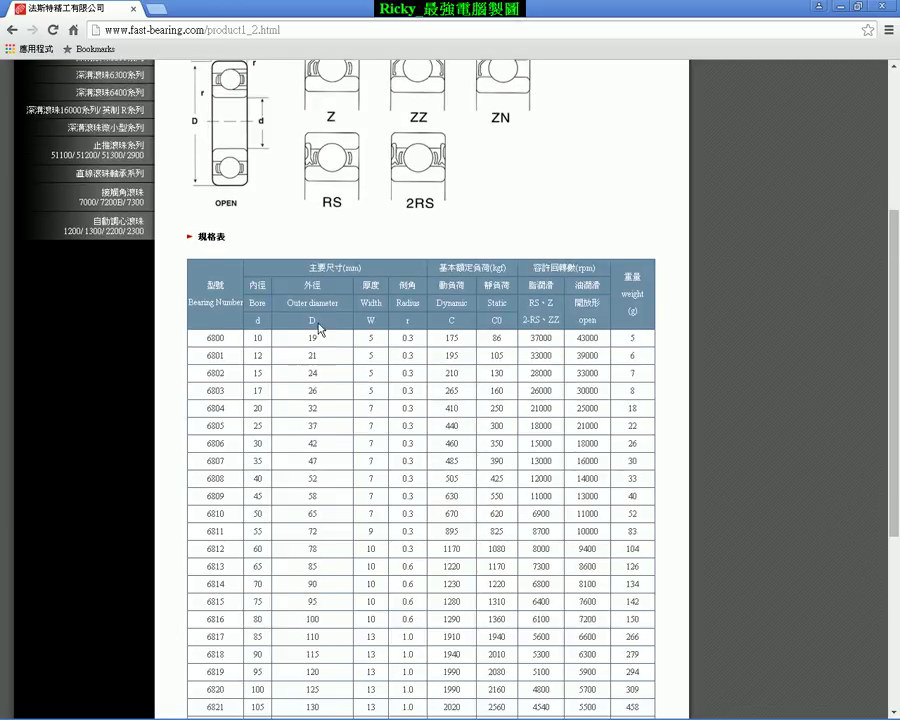
scroll(297, 234, up, 1)
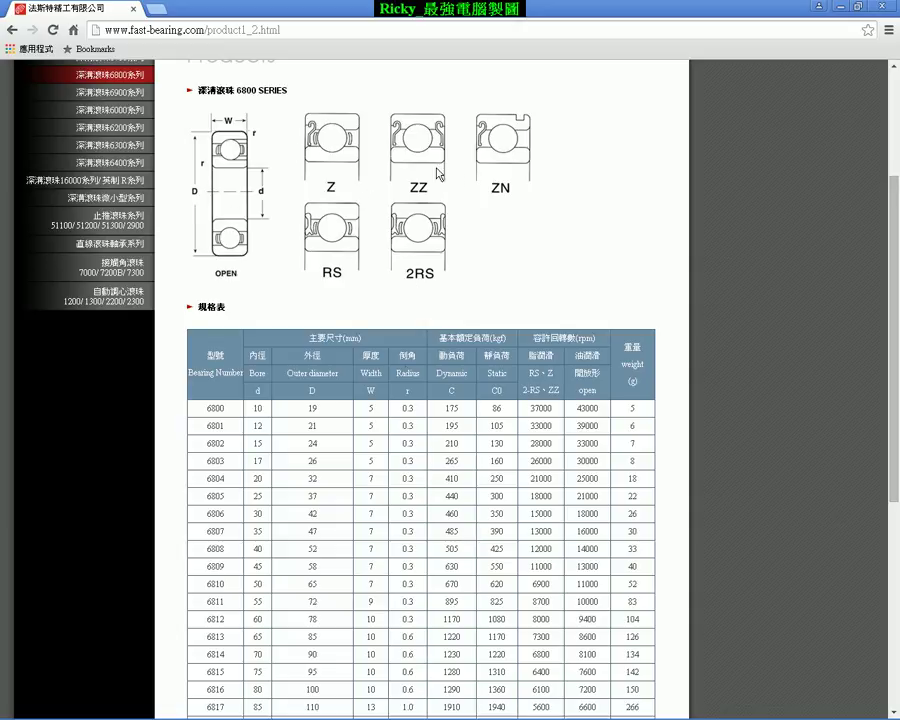
mouse_move(187, 708)
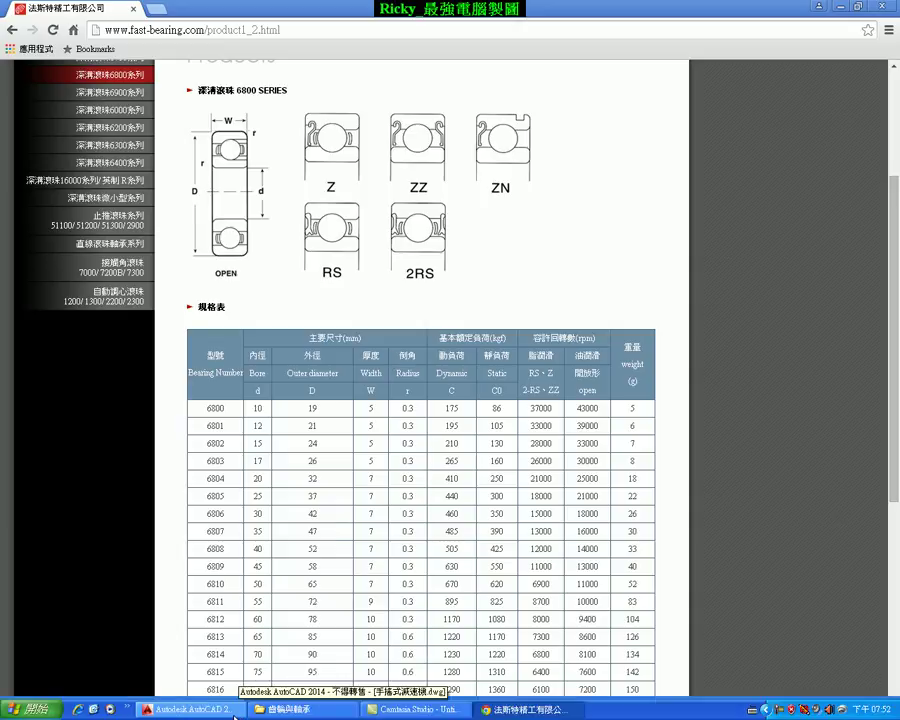
Step: Close the 手搖式減速機 gearbox drawing in AutoCAD, answering the save prompt
click(233, 708)
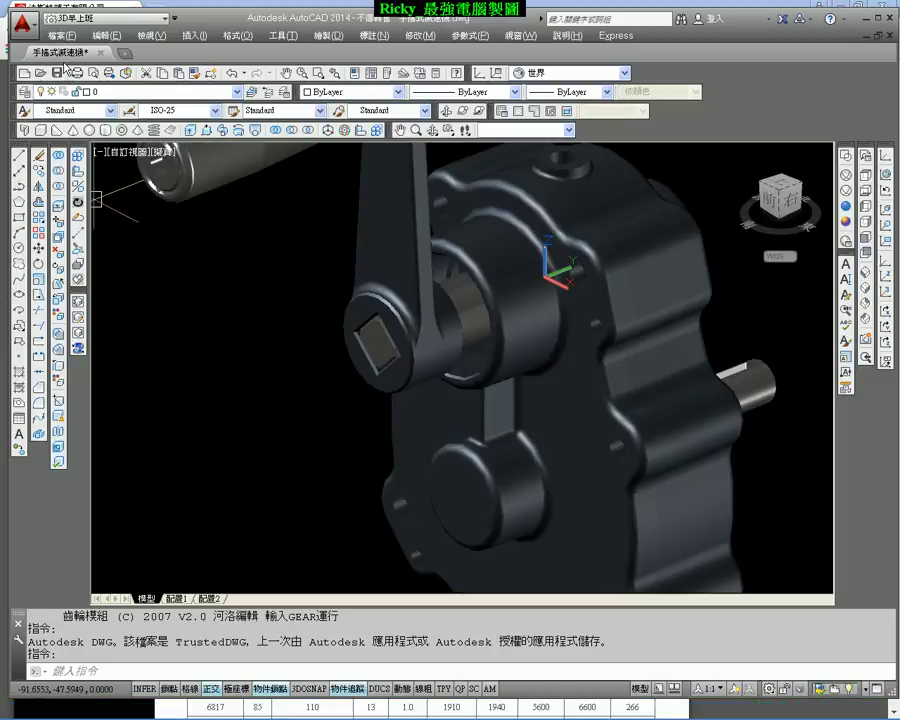
click(97, 53)
click(470, 380)
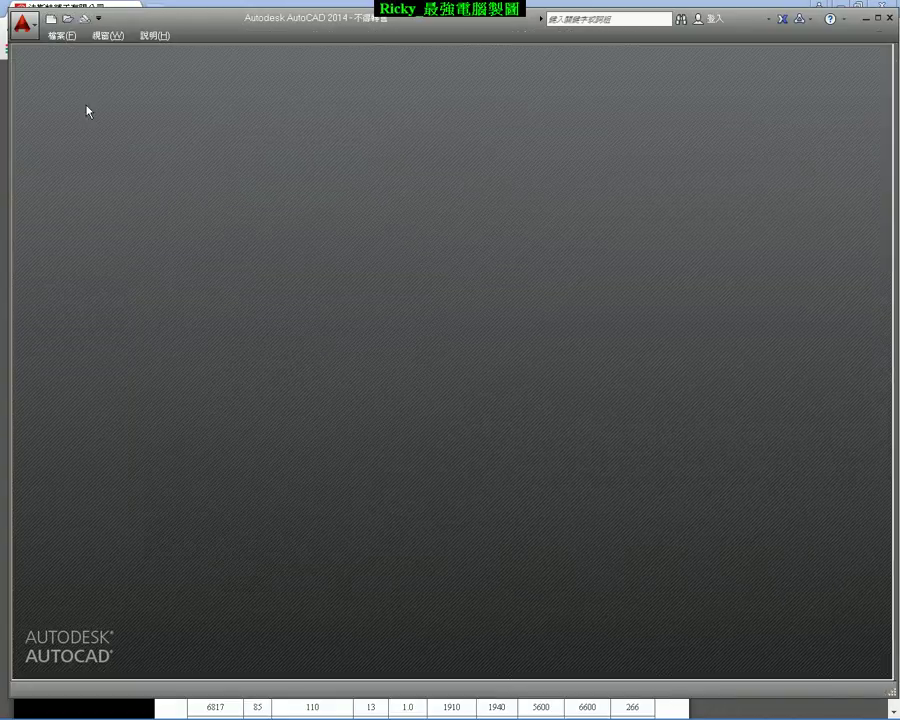
Step: Browse to 機械套課資料\書附光碟檔案\CH02 and select 1-1.dwg to open
click(71, 21)
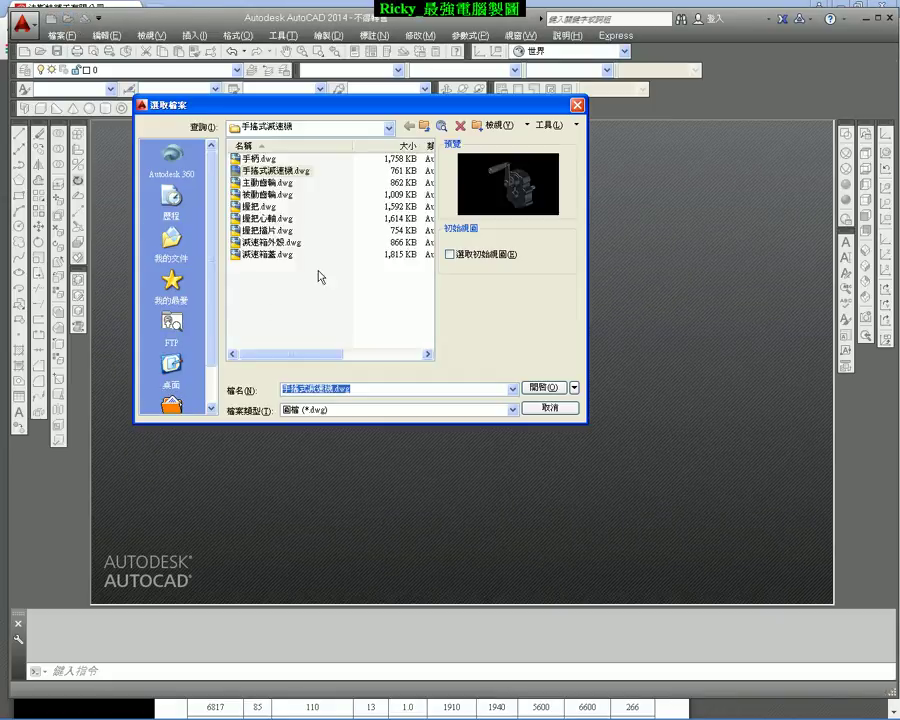
click(390, 129)
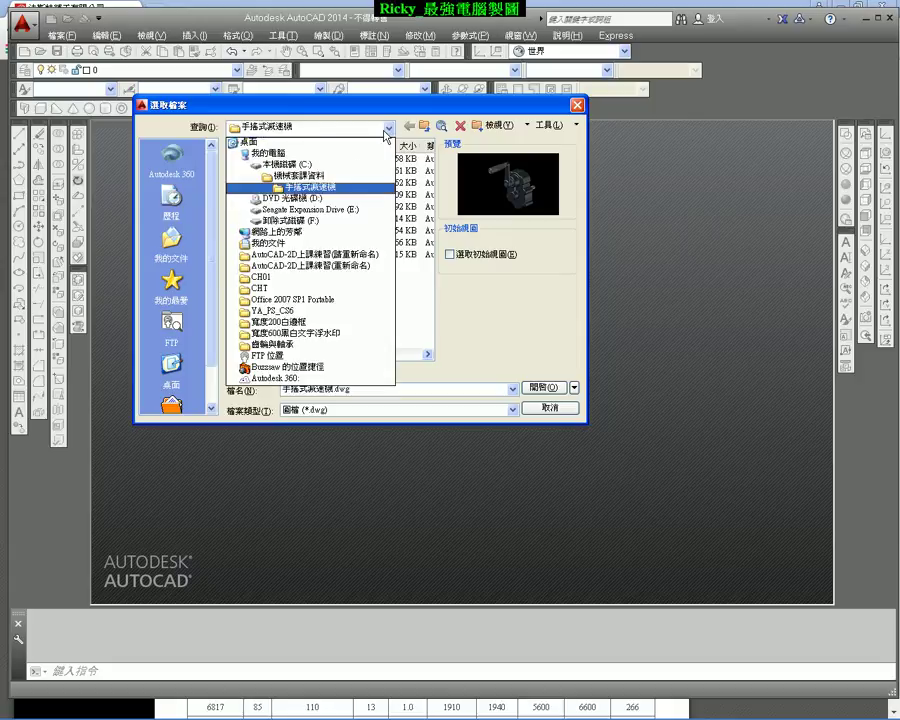
click(301, 177)
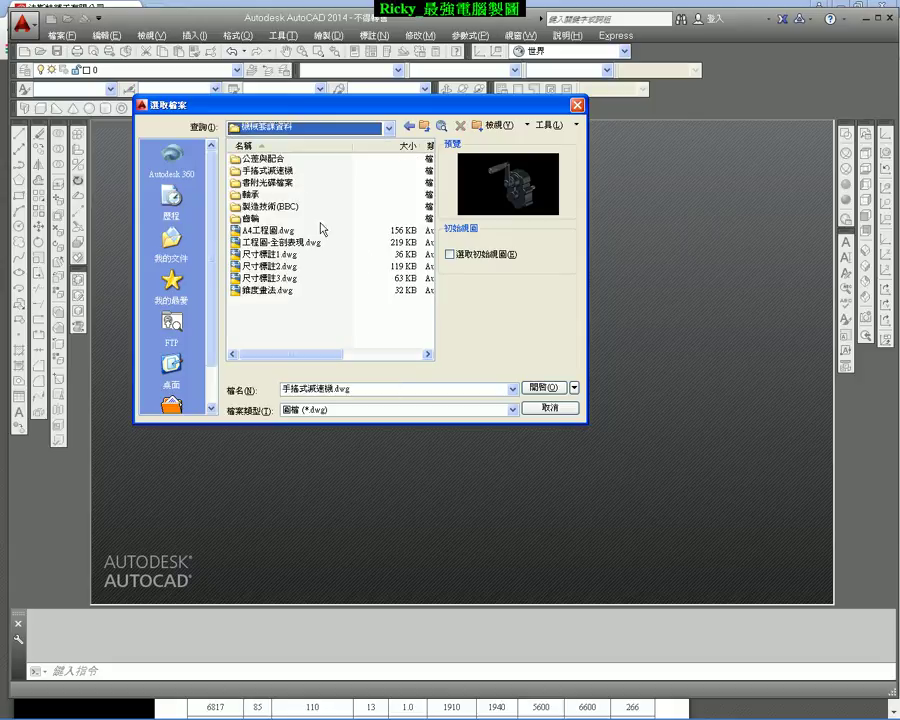
double_click(282, 185)
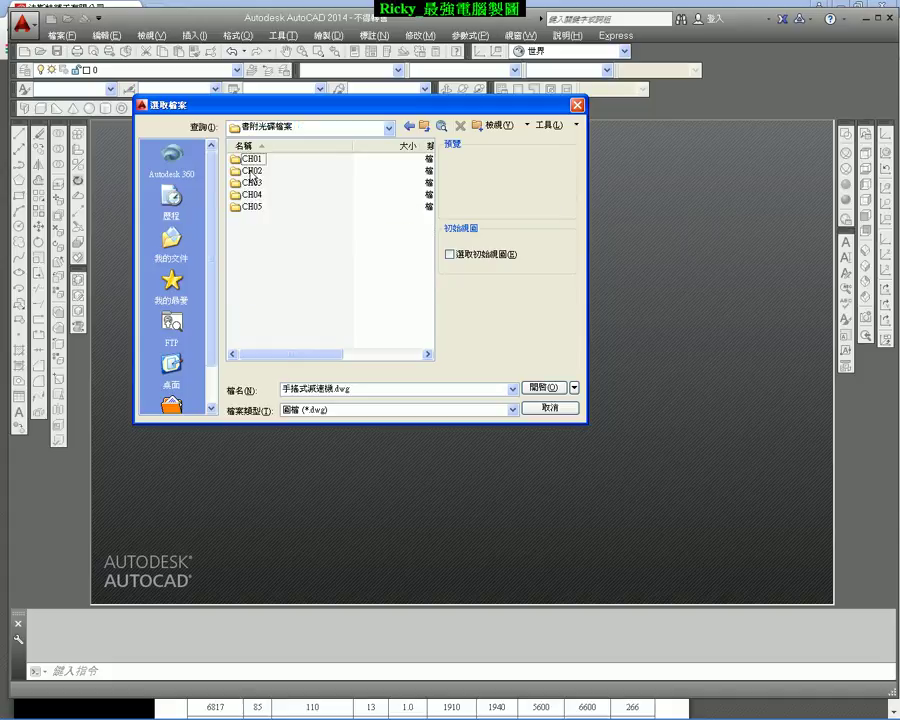
double_click(252, 173)
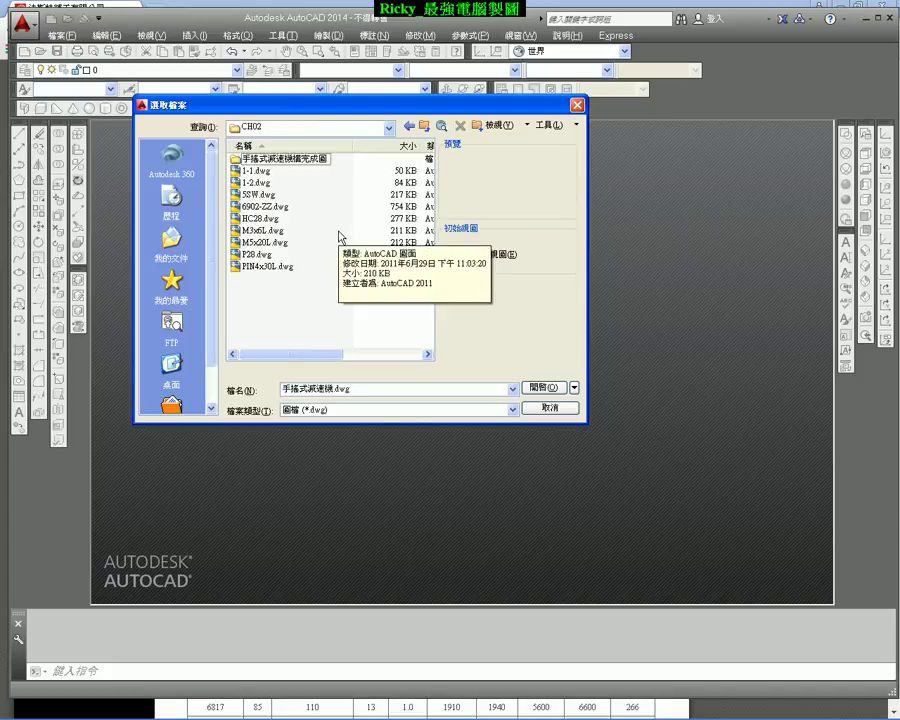
click(255, 172)
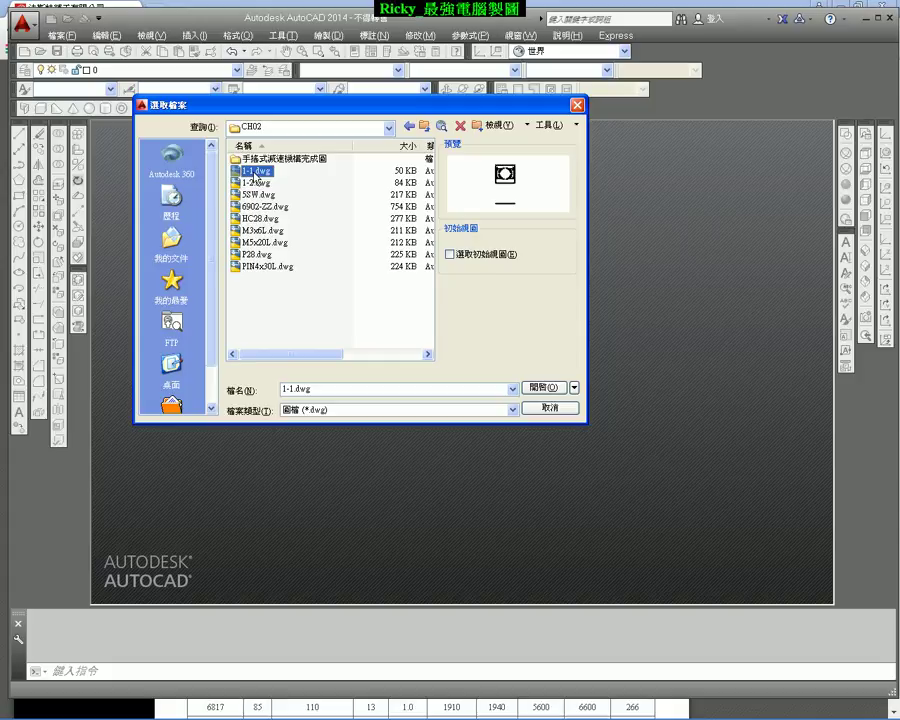
Step: Open 1-1.dwg, zoom over the bearing cross-section, and pull down the File (檔案) menu
click(541, 387)
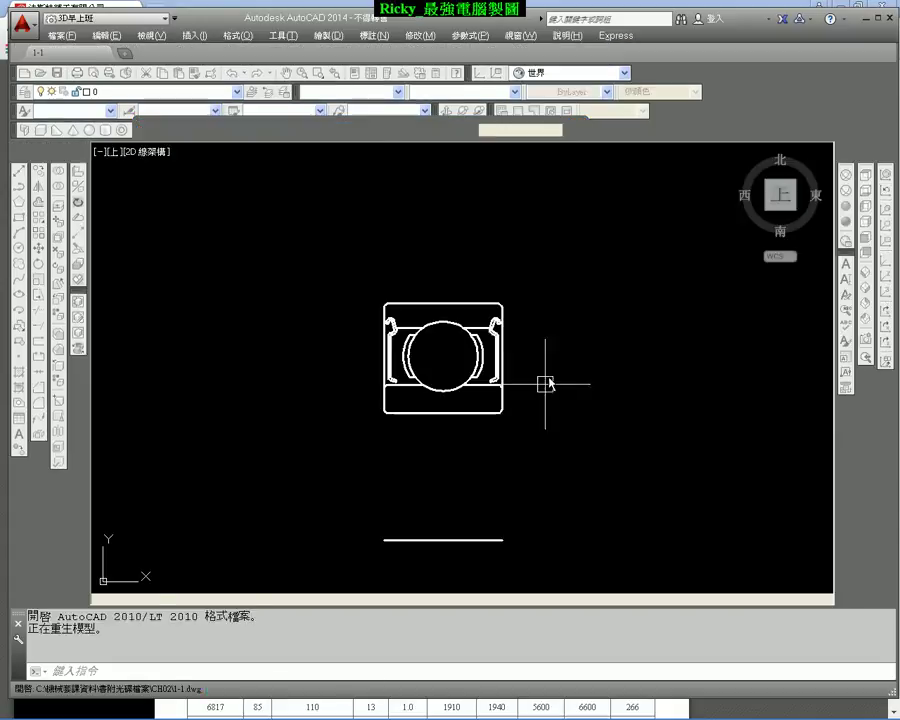
scroll(430, 300, up, 4)
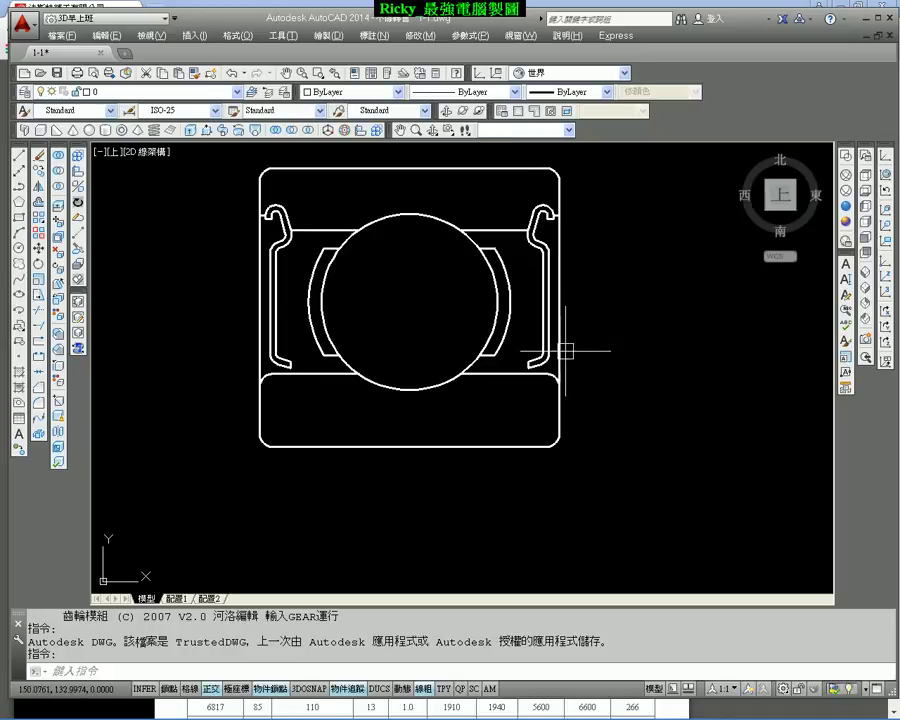
scroll(474, 274, down, 3)
scroll(436, 344, up, 2)
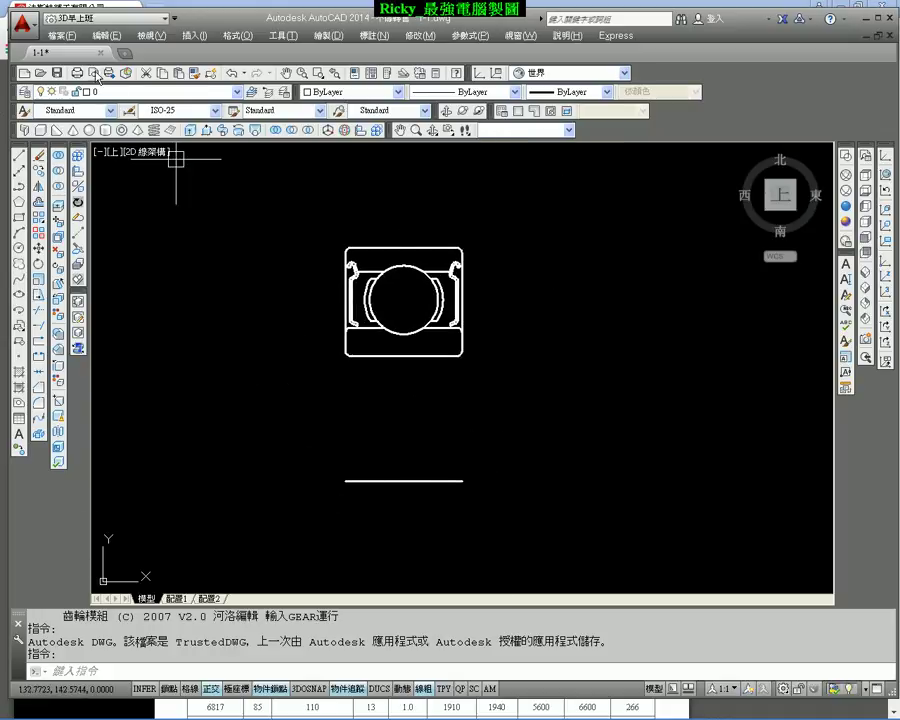
click(60, 35)
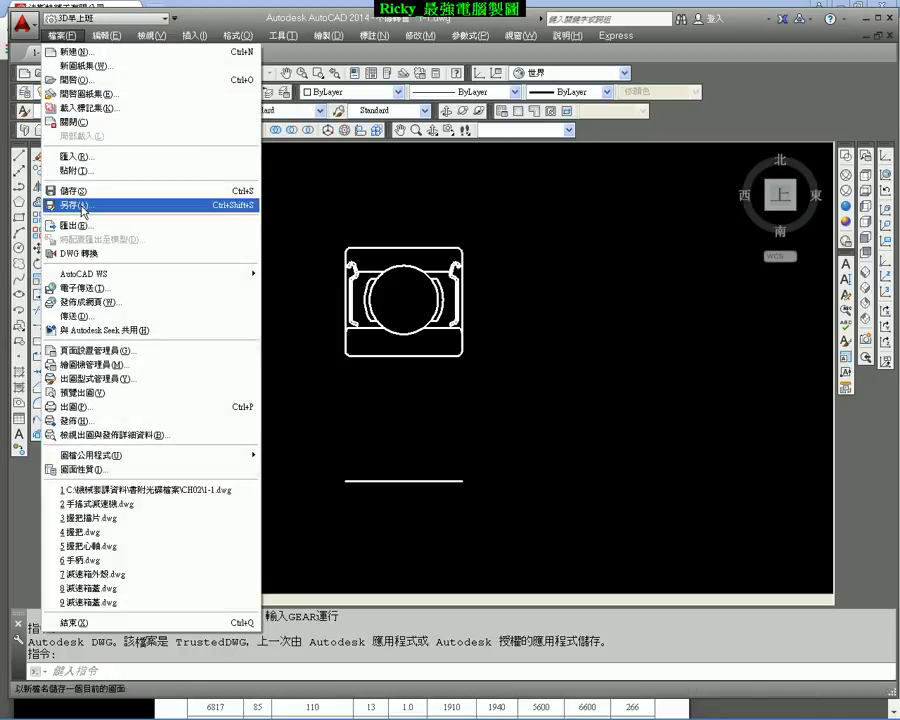
Step: Save the drawing as 滾珠軸承.dwg in the 手搖式減速機 folder, two levels up
click(83, 208)
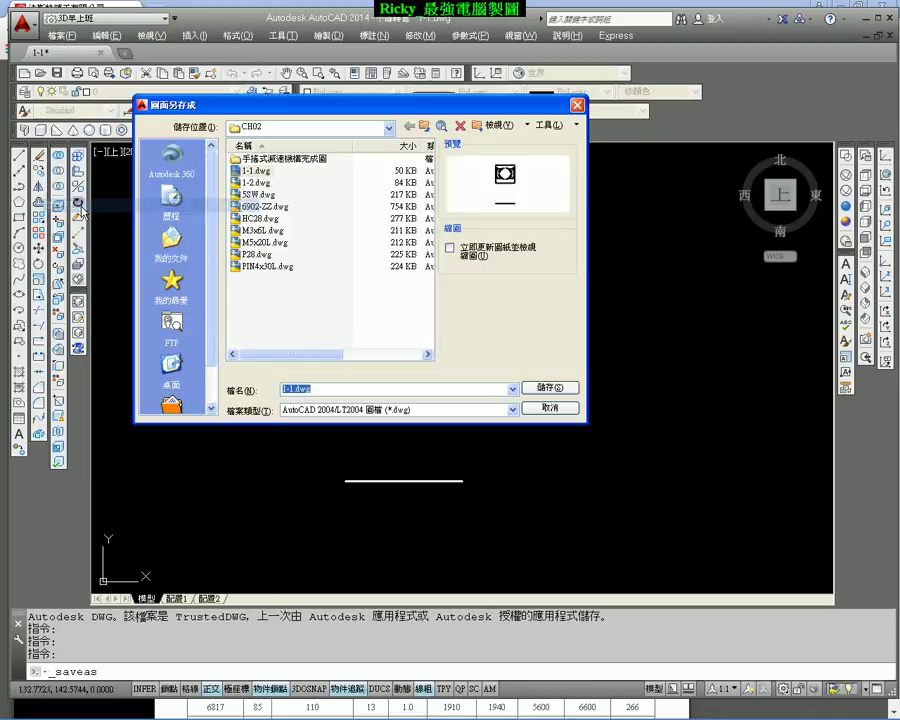
click(422, 127)
click(422, 127)
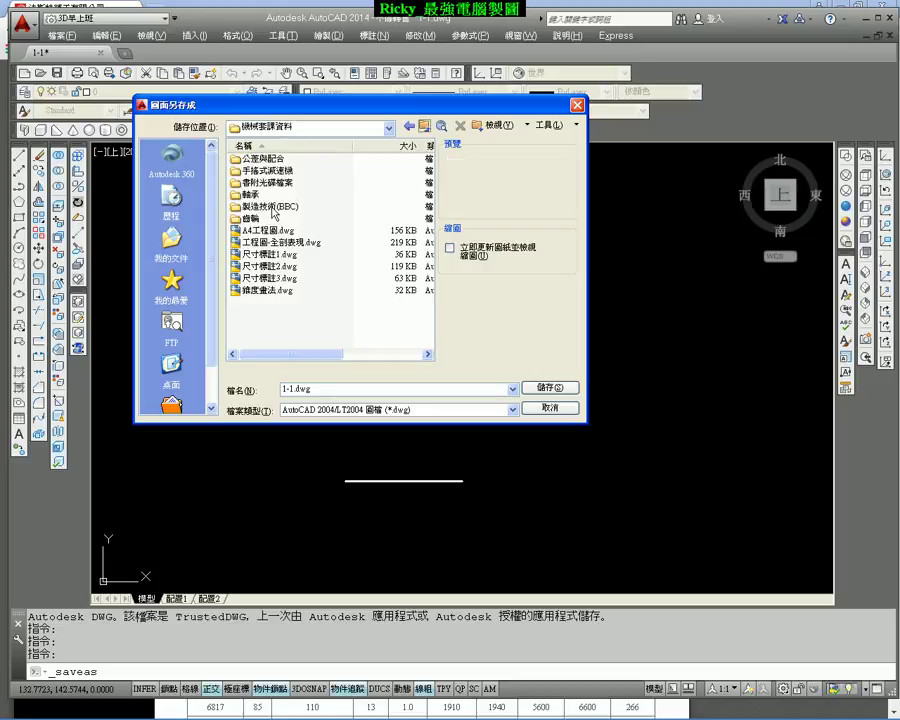
double_click(262, 170)
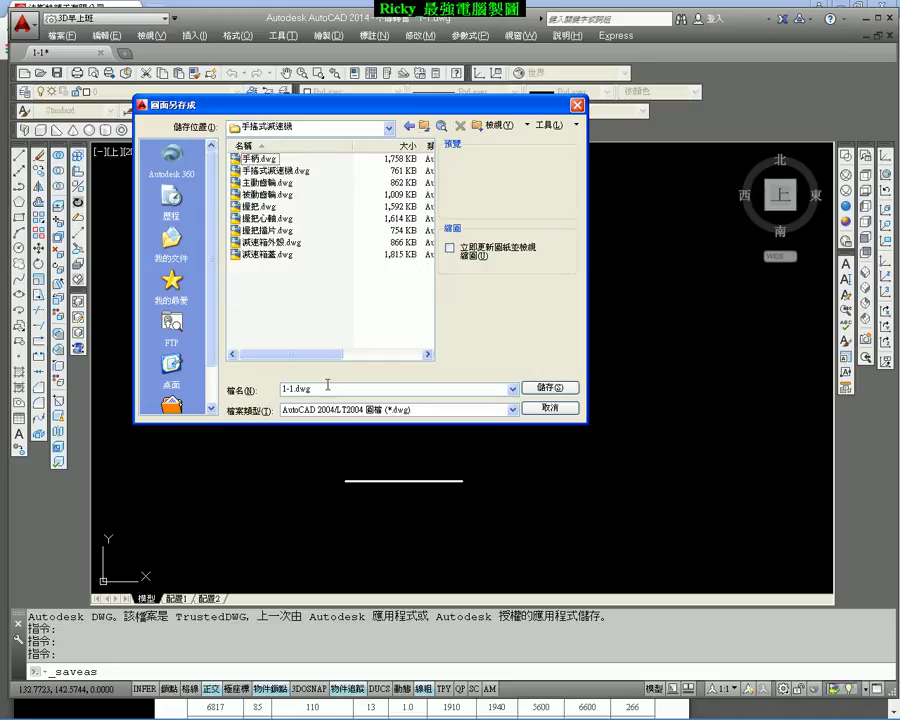
double_click(330, 387)
text(e)
key(BackSpace)
key(BackSpace)
text(減)
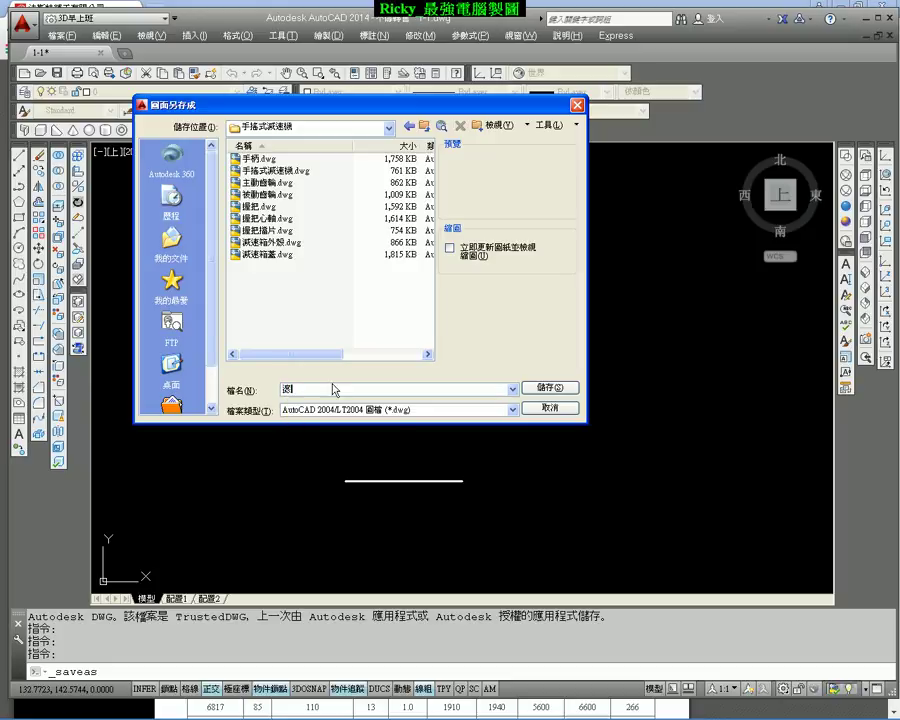
text(速輪蓋)
click(552, 388)
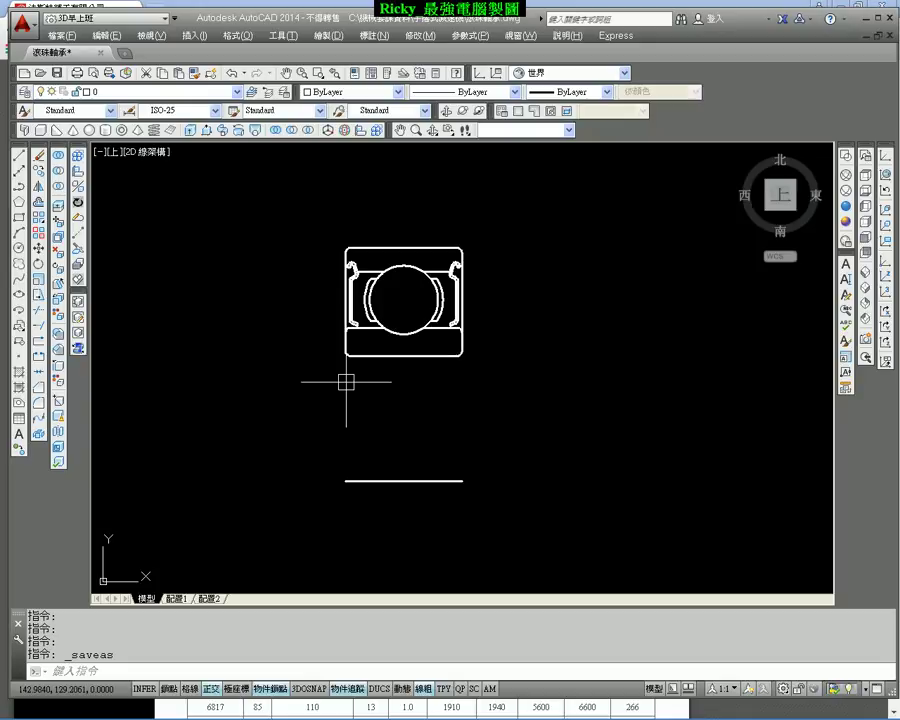
key(alt+Tab)
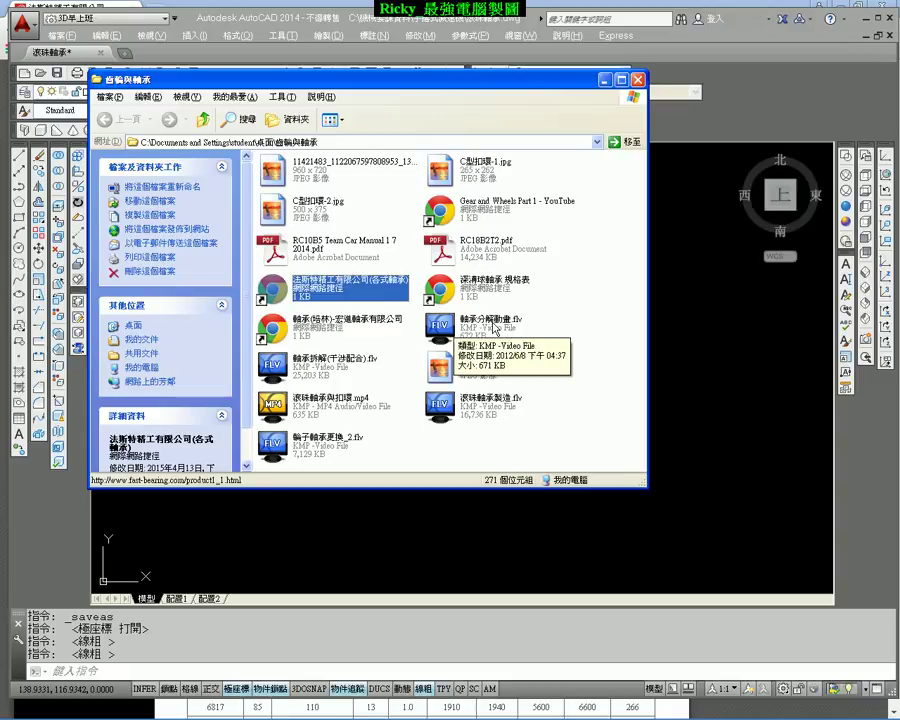
Step: Play the 軸承分解動畫 bearing disassembly video, dismissing the update prompt, then close it
double_click(494, 326)
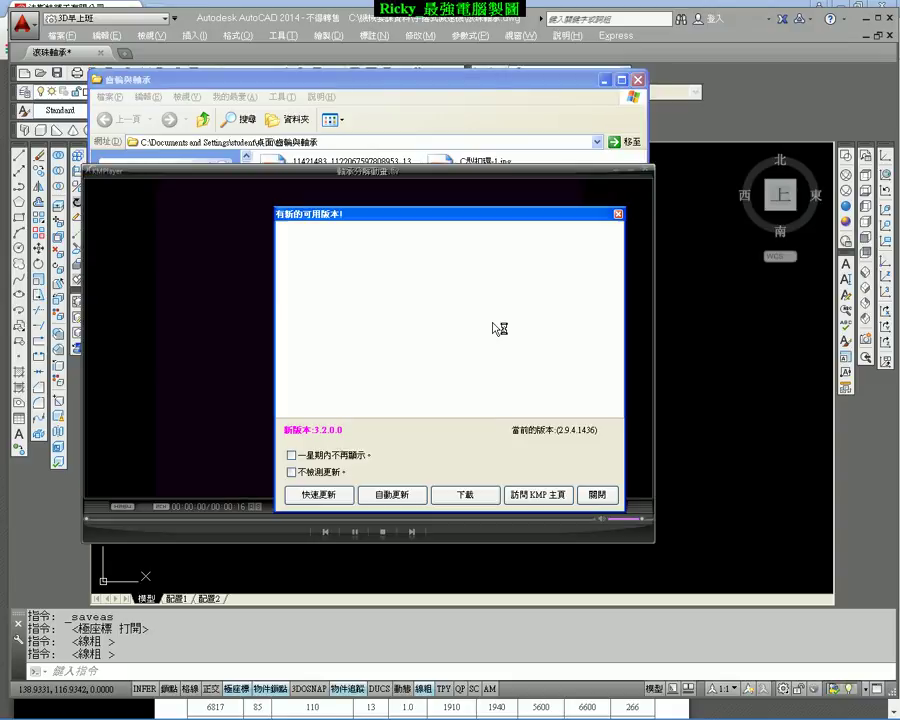
click(597, 494)
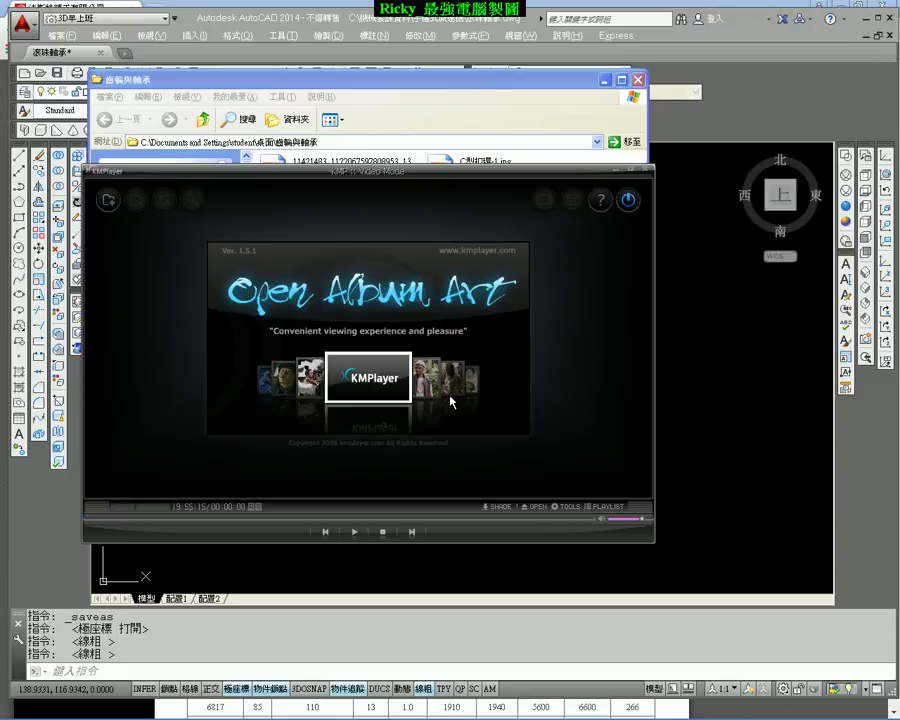
click(645, 172)
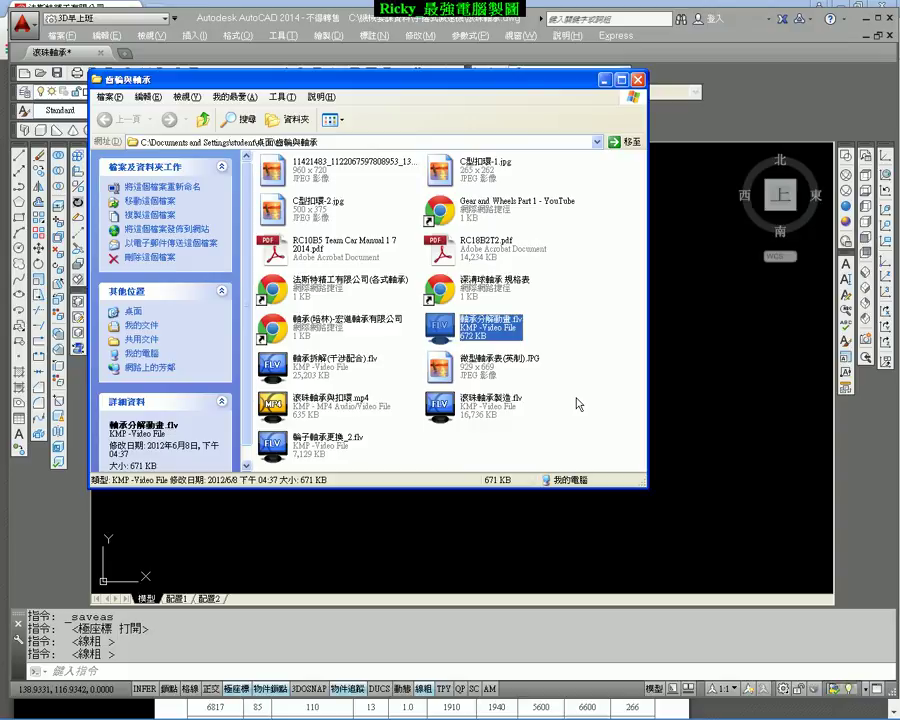
Step: Return to the 齒輪與軸承 folder and open the RC18B2T2.pdf manual
click(699, 418)
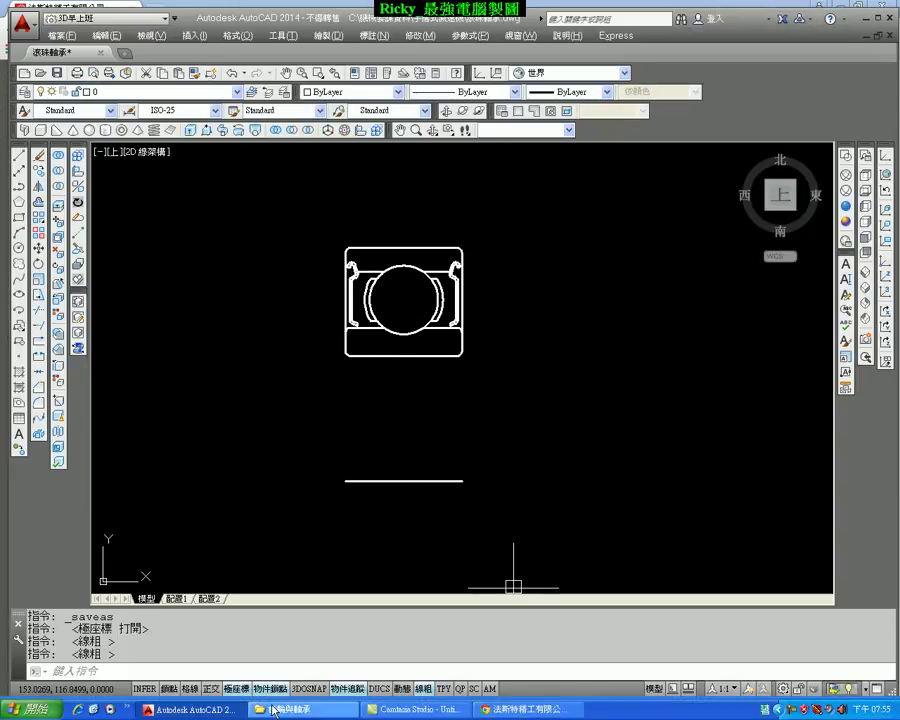
click(274, 709)
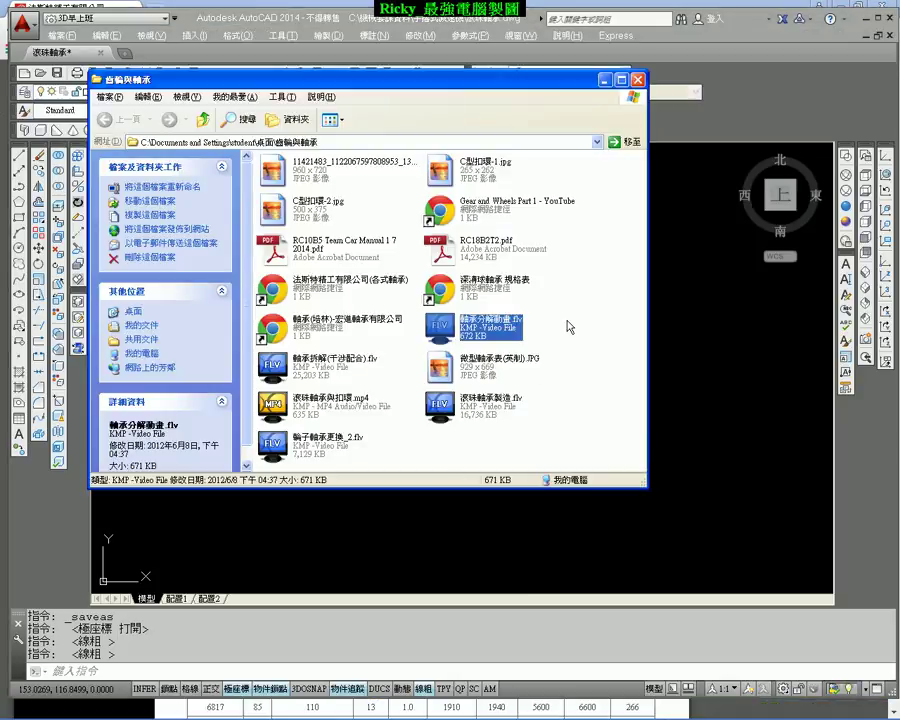
double_click(479, 247)
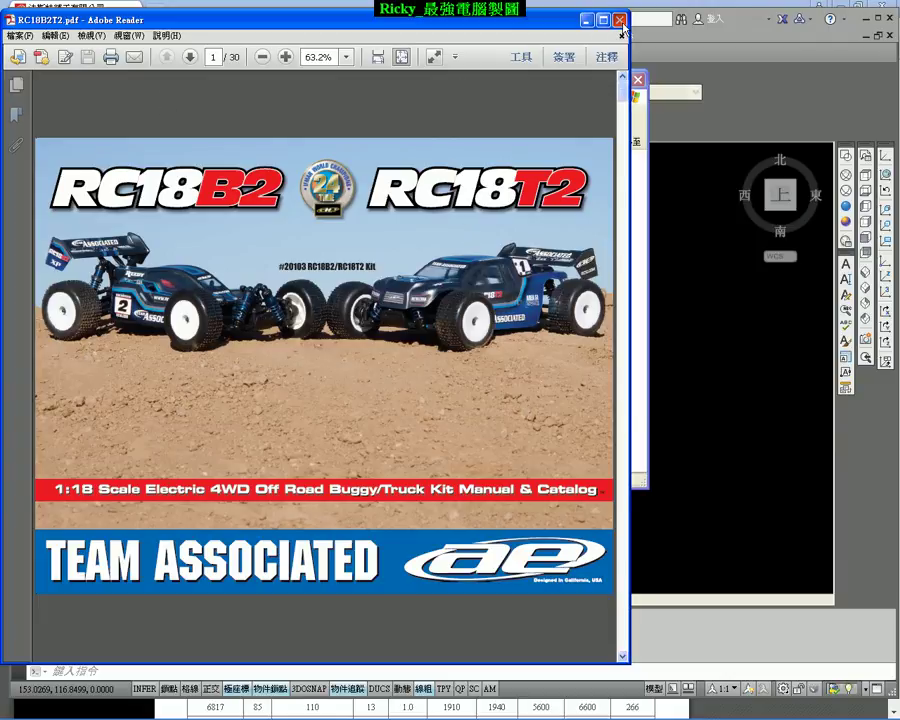
Step: Briefly check the RC10B5 manual, then reopen the RC18B2T2.pdf manual
key(alt+F4)
double_click(318, 252)
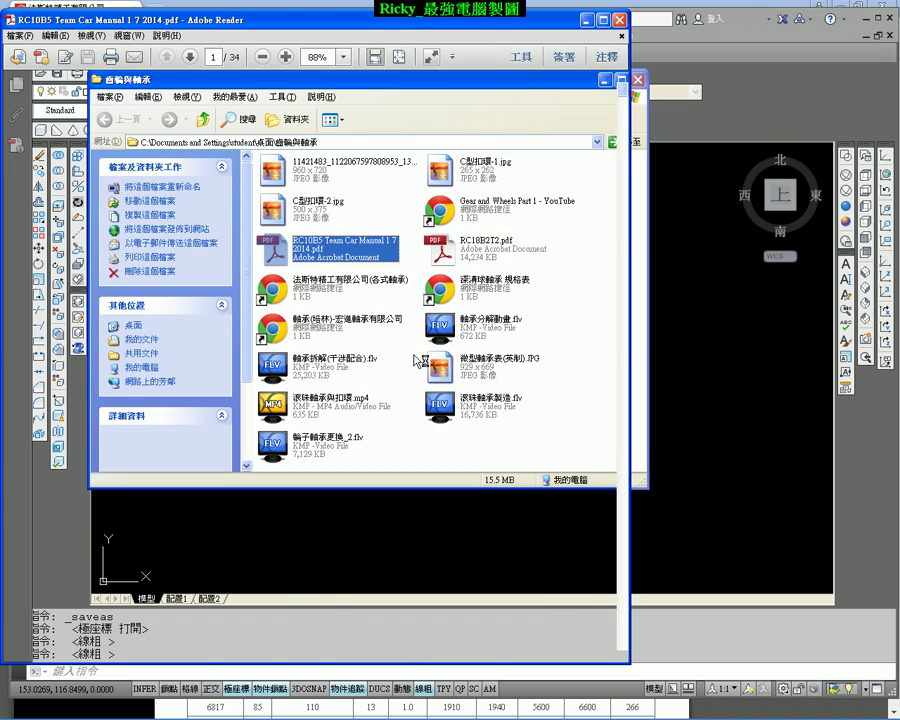
click(620, 20)
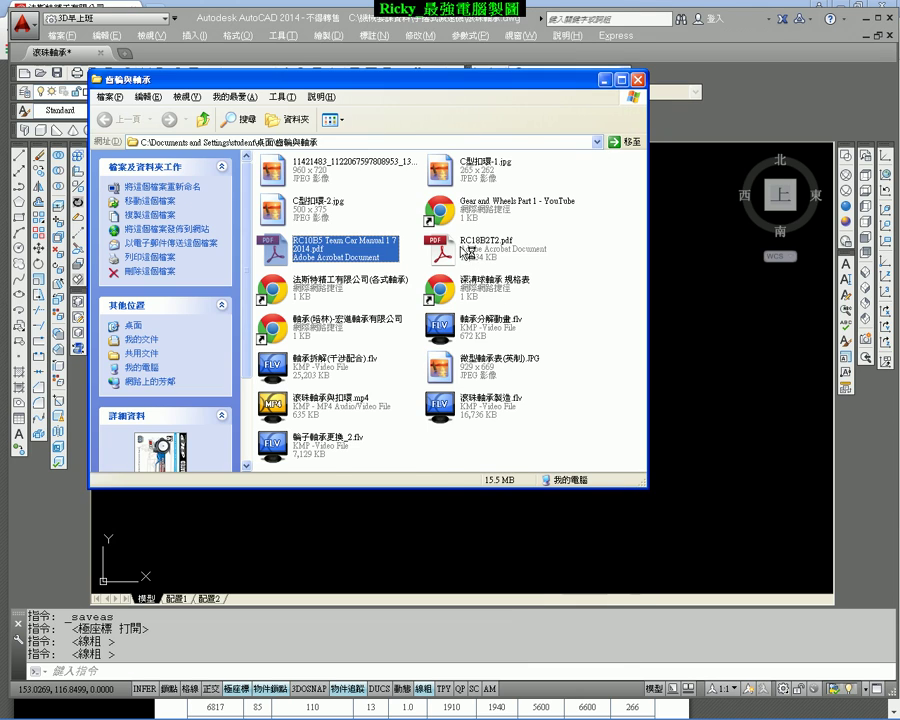
double_click(480, 192)
Step: Zoom to 150% on page 7's 21105 bearing (4x8x3), then return to AutoCAD
scroll(325, 400, down, 10)
scroll(325, 400, down, 3)
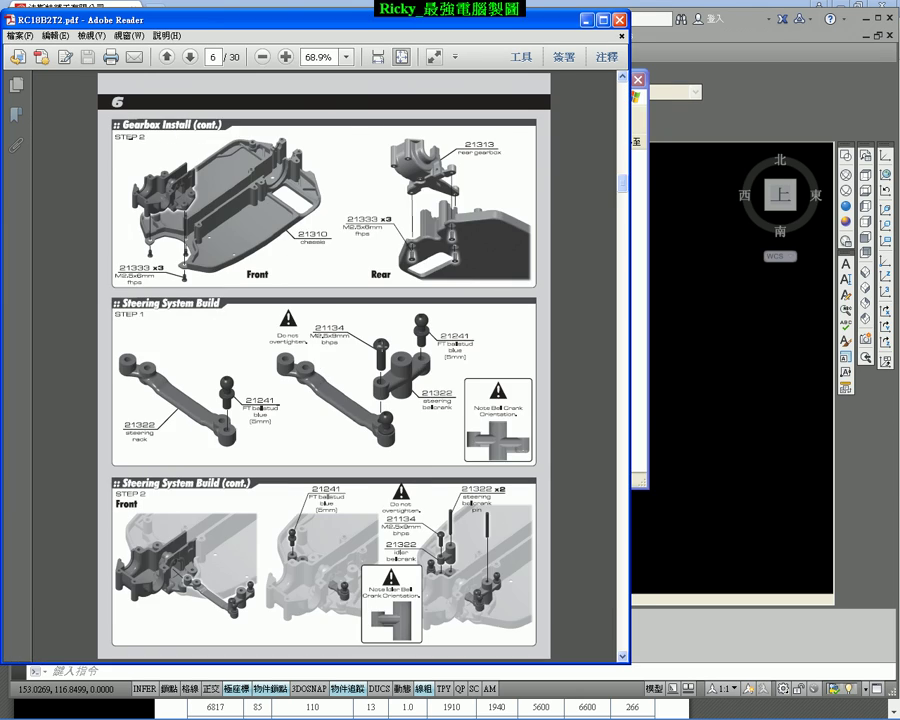
click(288, 58)
scroll(335, 373, down, 2)
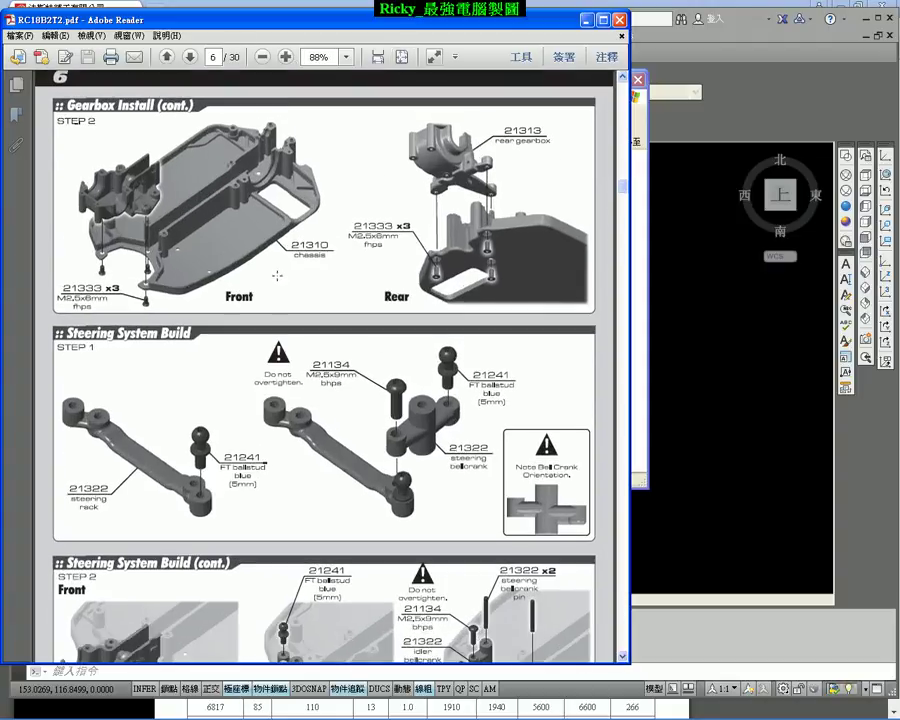
scroll(335, 373, down, 2)
scroll(335, 373, down, 5)
scroll(335, 373, down, 2)
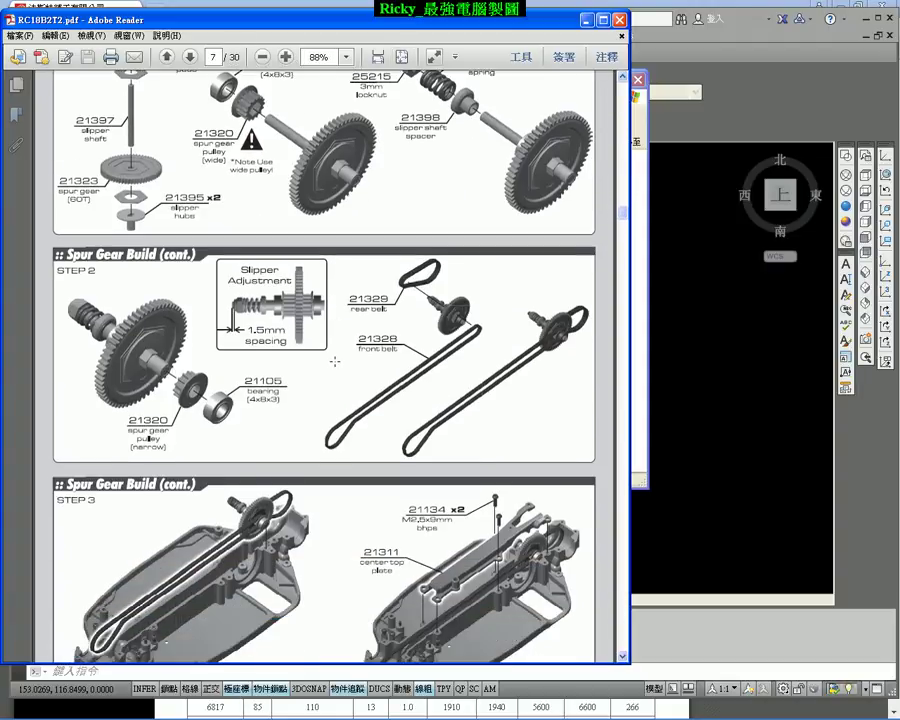
click(288, 58)
click(288, 58)
click(288, 58)
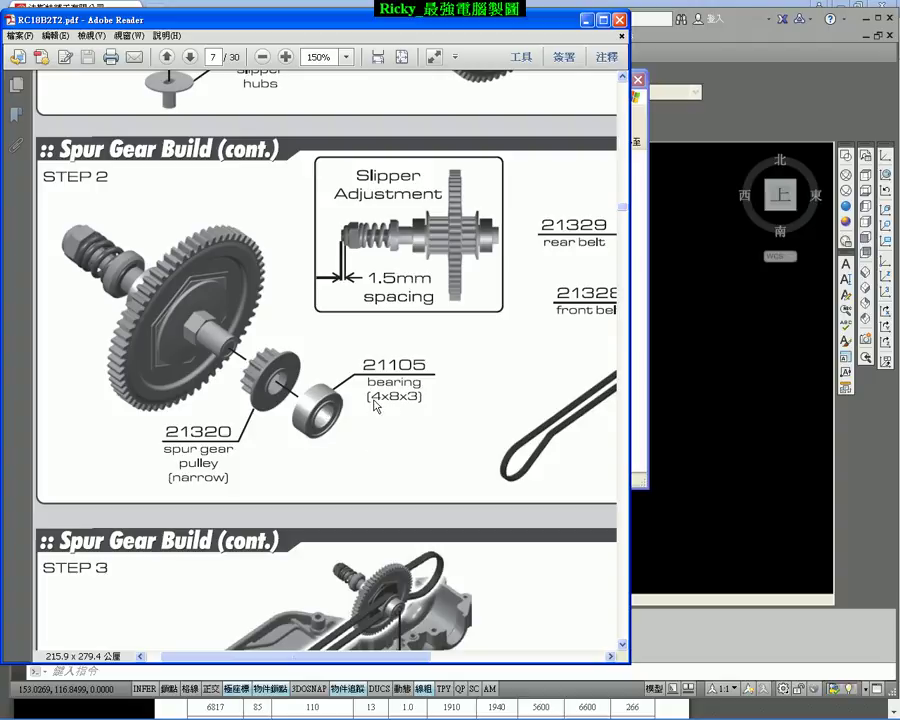
scroll(420, 395, down, 2)
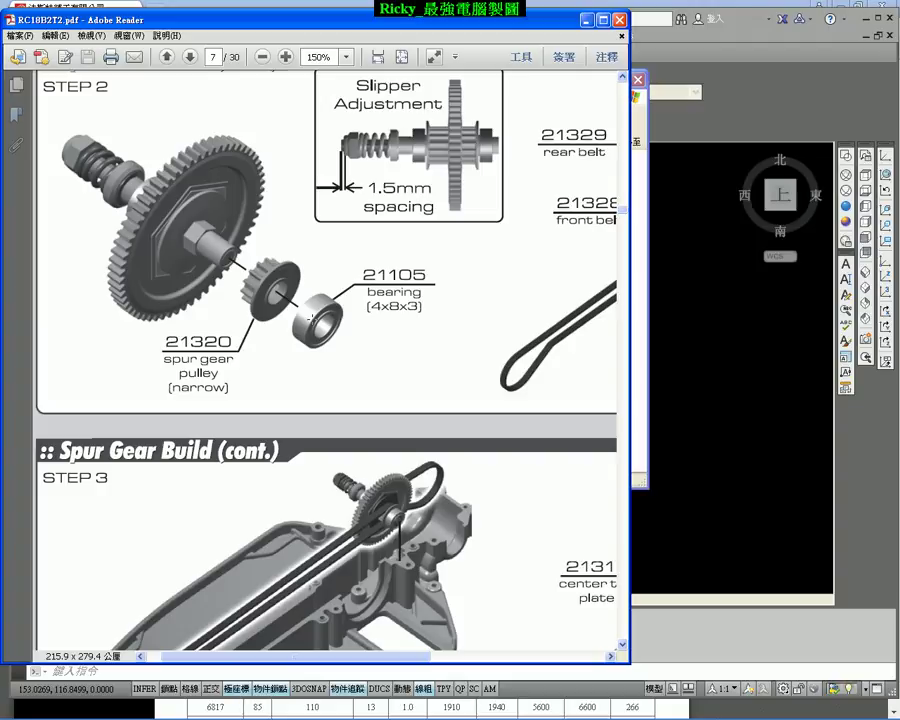
click(745, 382)
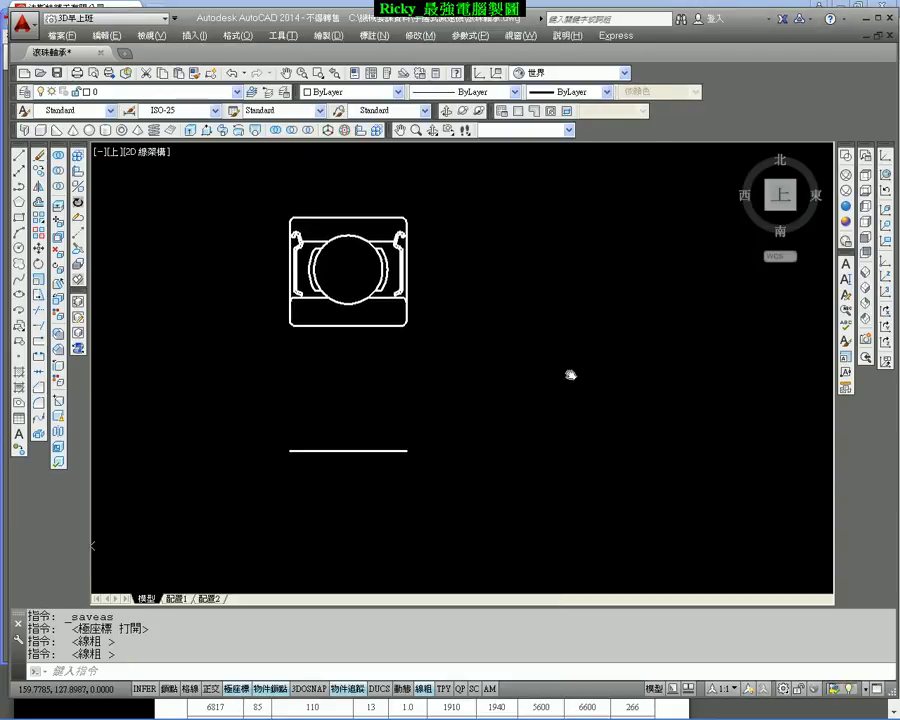
Step: In a tilted 3D view, draw an outer and an inner concentric circle
mouse_move(518, 446)
shift+middle_down()
mouse_move(445, 390)
mouse_move(468, 344)
shift+middle_up()
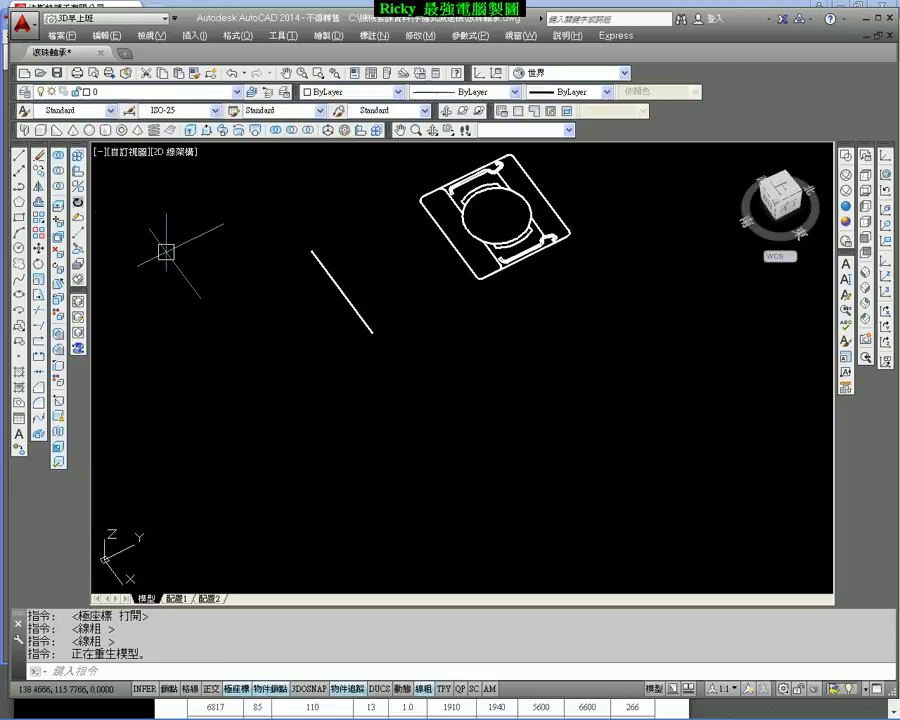
click(18, 247)
click(450, 439)
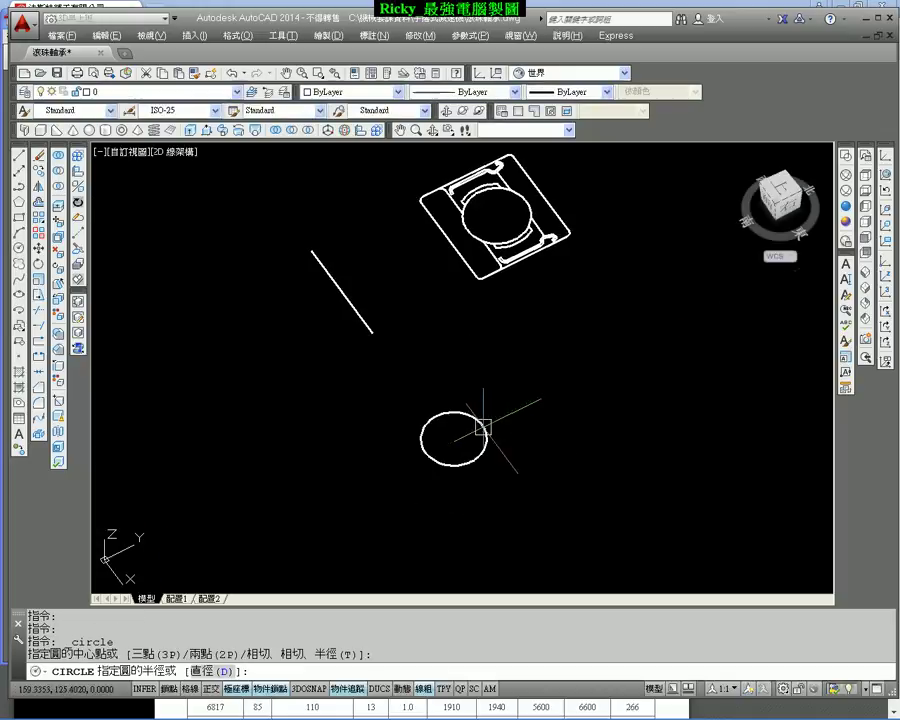
click(482, 428)
scroll(486, 440, up, 3)
key(space)
click(385, 428)
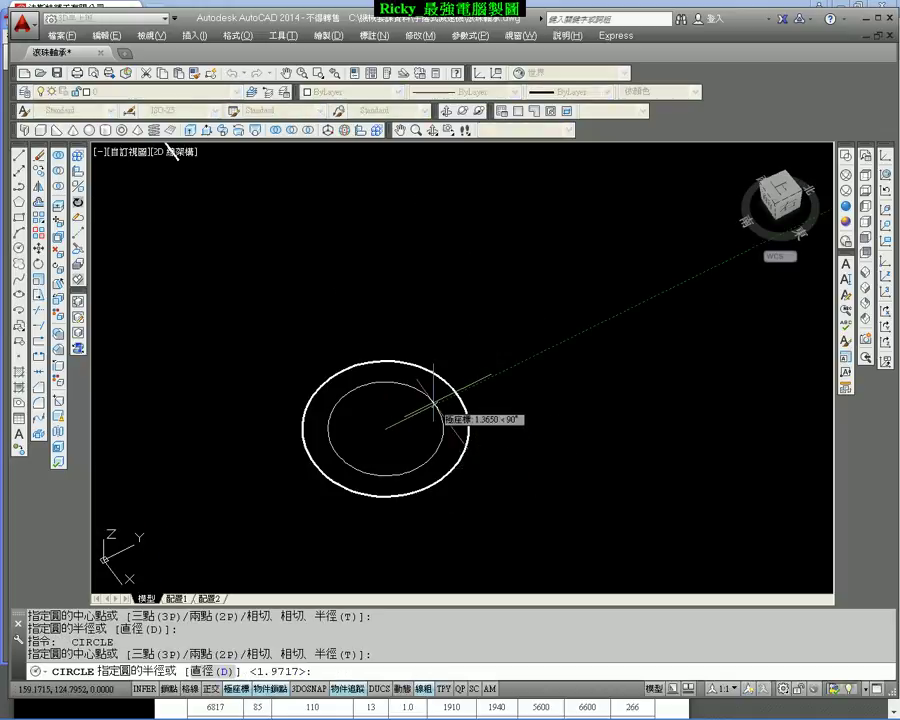
click(437, 400)
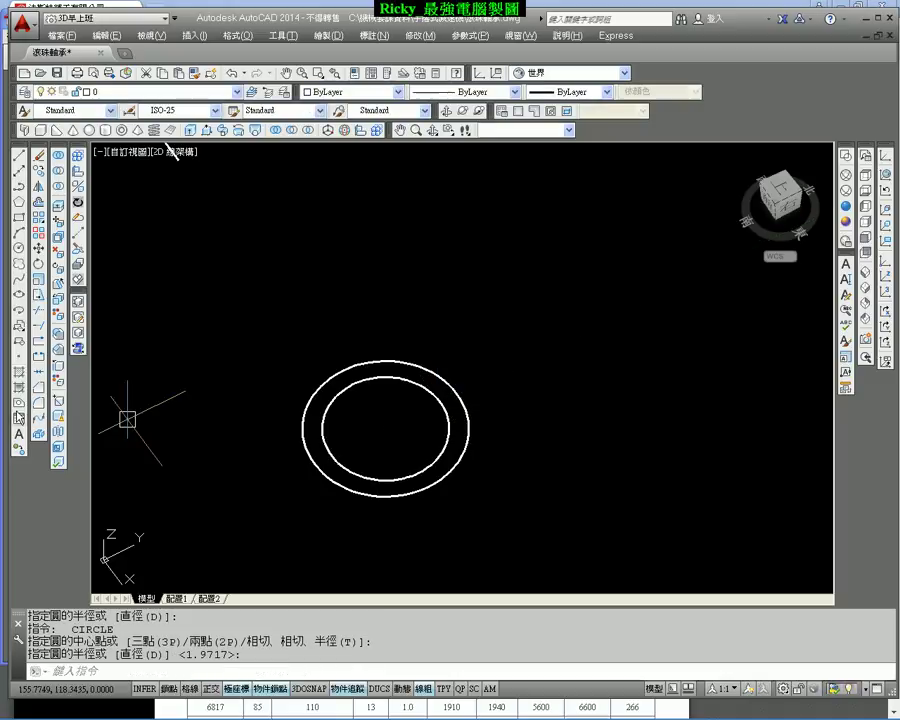
Step: Convert both circles to regions and subtract the inner region from the outer one
click(20, 403)
click(285, 515)
click(474, 354)
key(Return)
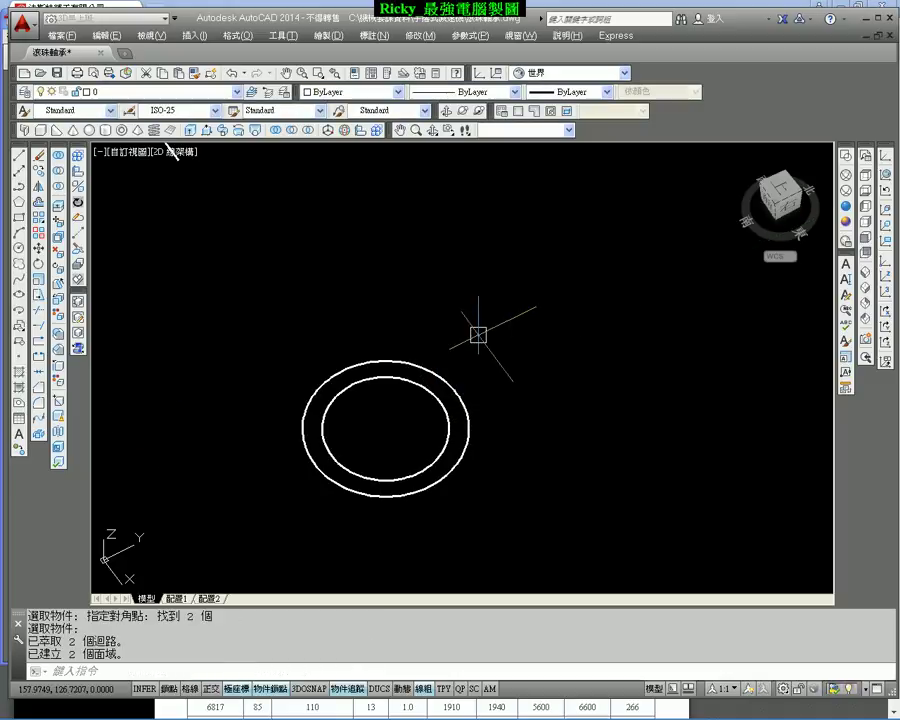
click(296, 134)
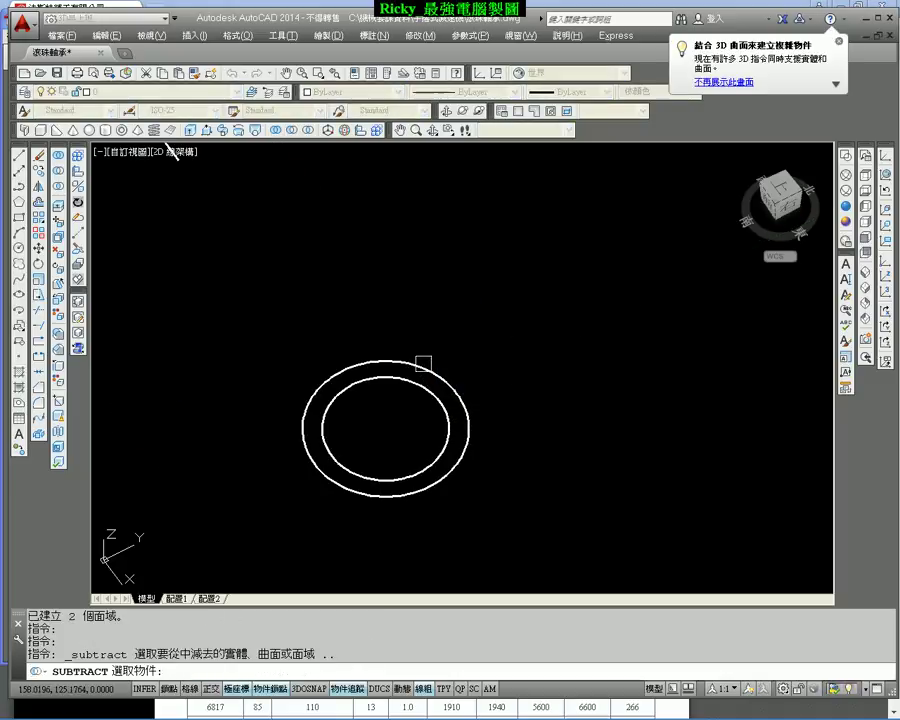
click(418, 365)
key(Return)
click(392, 378)
key(Return)
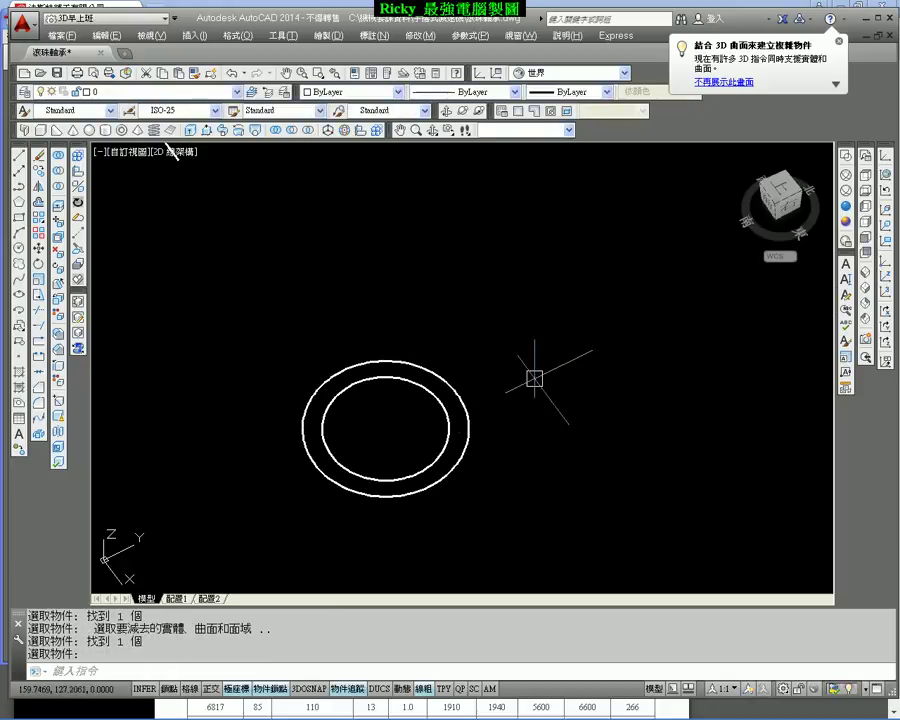
Step: Switch to the Realistic visual style and extrude the ring region into a solid
click(176, 152)
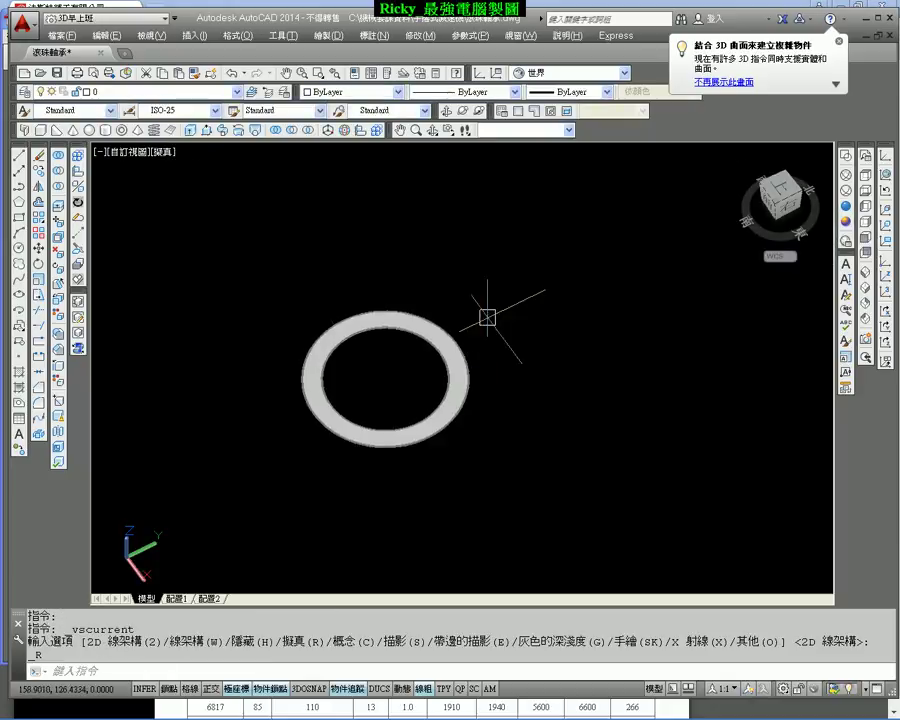
click(192, 132)
click(360, 326)
key(Return)
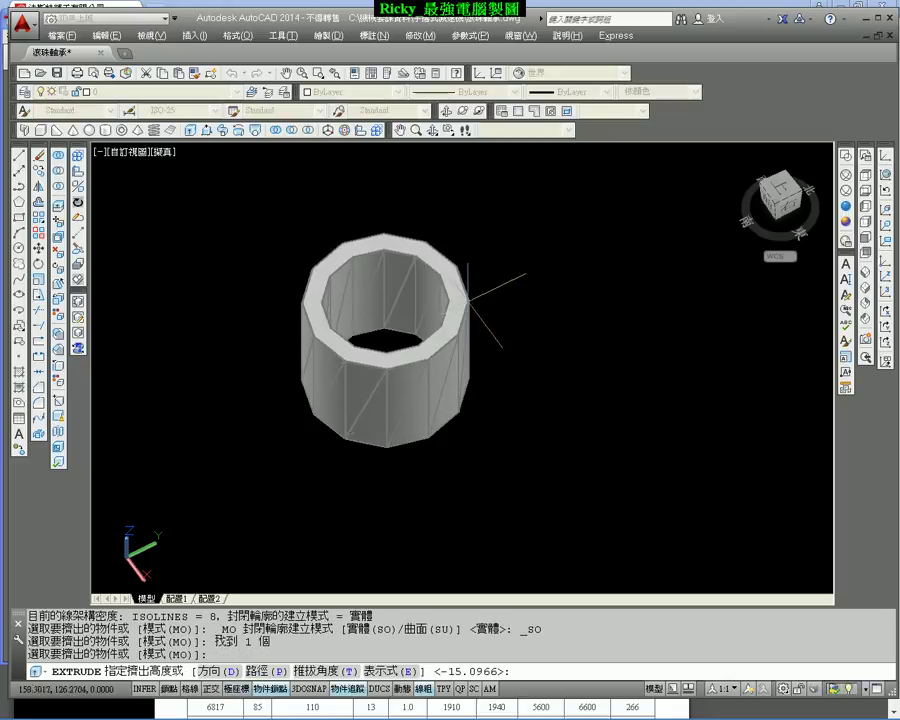
mouse_move(388, 358)
shift+middle_down()
mouse_move(207, 268)
mouse_move(325, 454)
mouse_move(357, 371)
mouse_move(345, 313)
mouse_move(353, 441)
shift+middle_up()
key(Return)
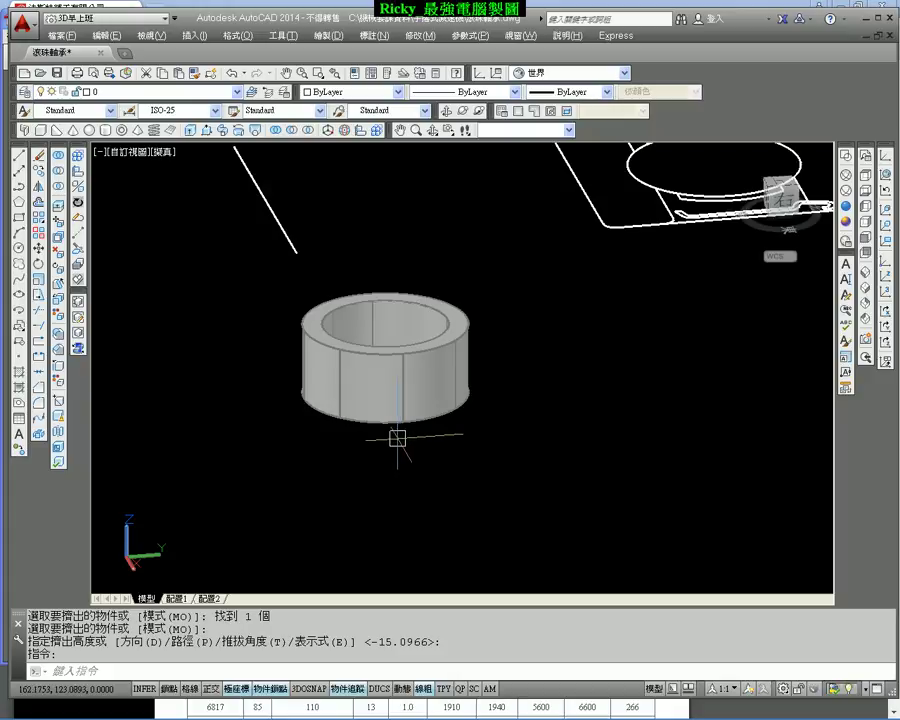
Step: Window-select the ring solid and delete it
click(536, 276)
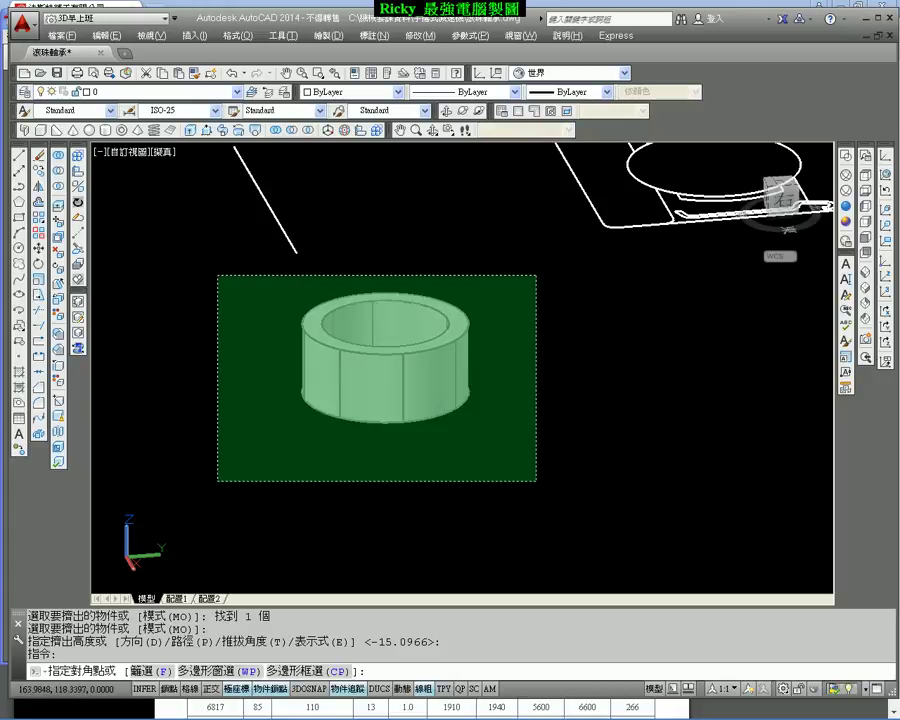
click(218, 481)
key(Delete)
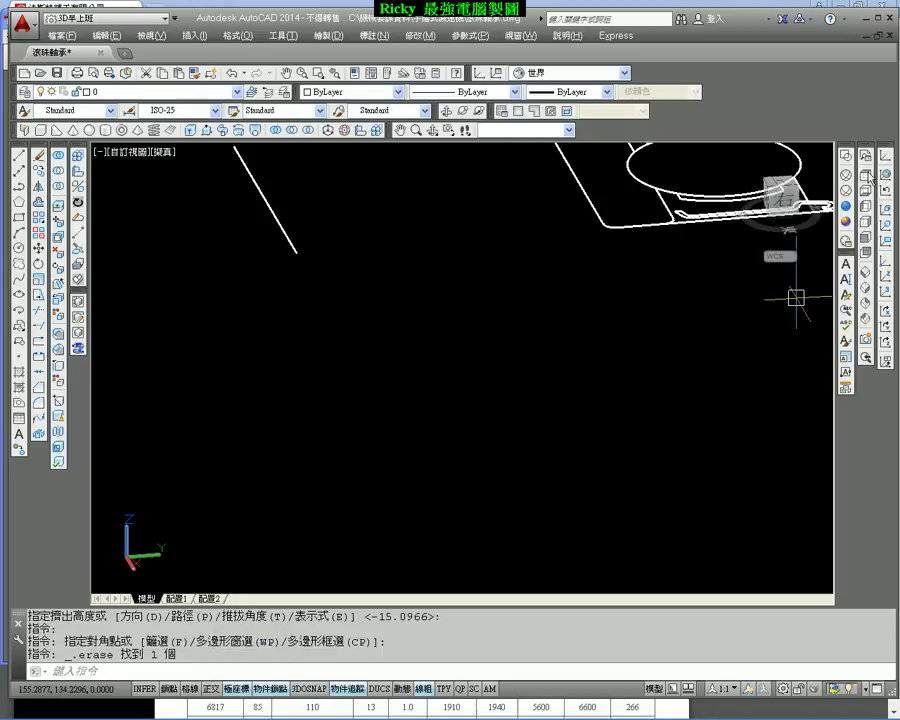
click(867, 175)
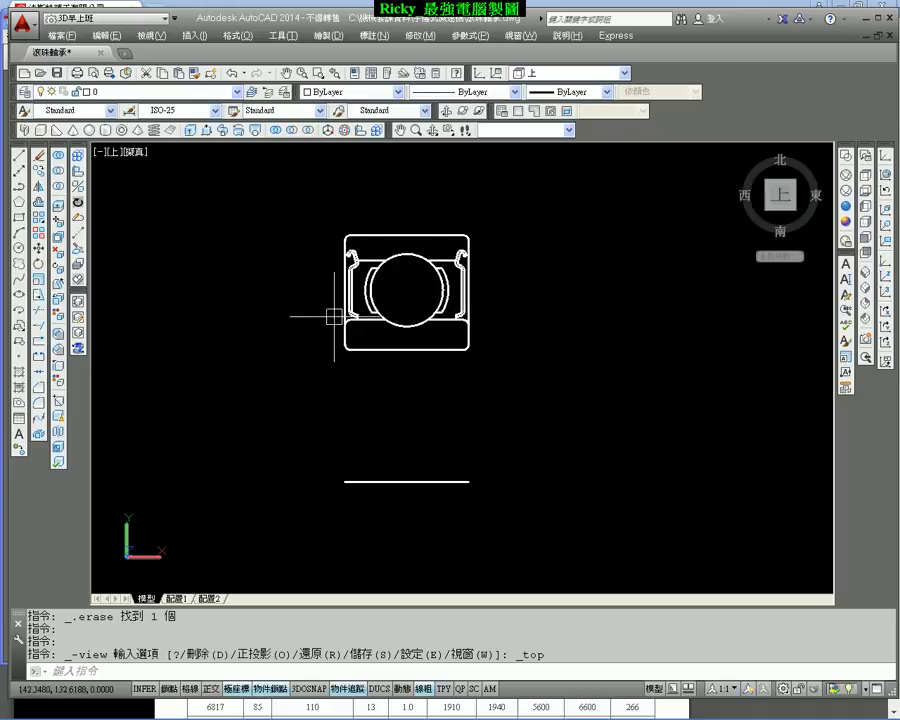
Step: Trim at the seal hook using all objects as cutting edges, then cancel the trim
scroll(322, 306, up, 2)
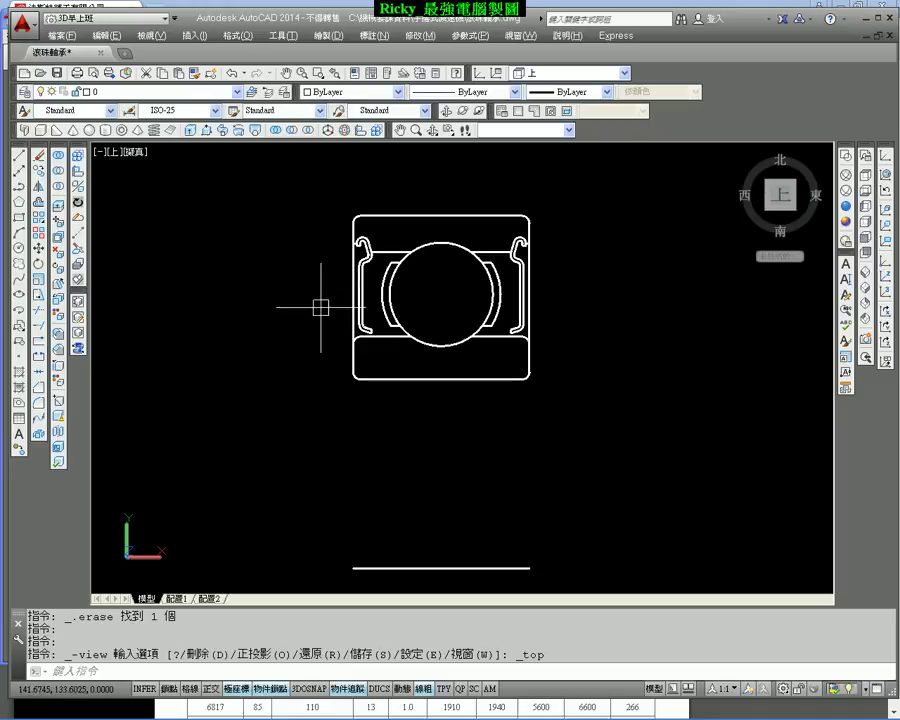
click(39, 313)
key(Return)
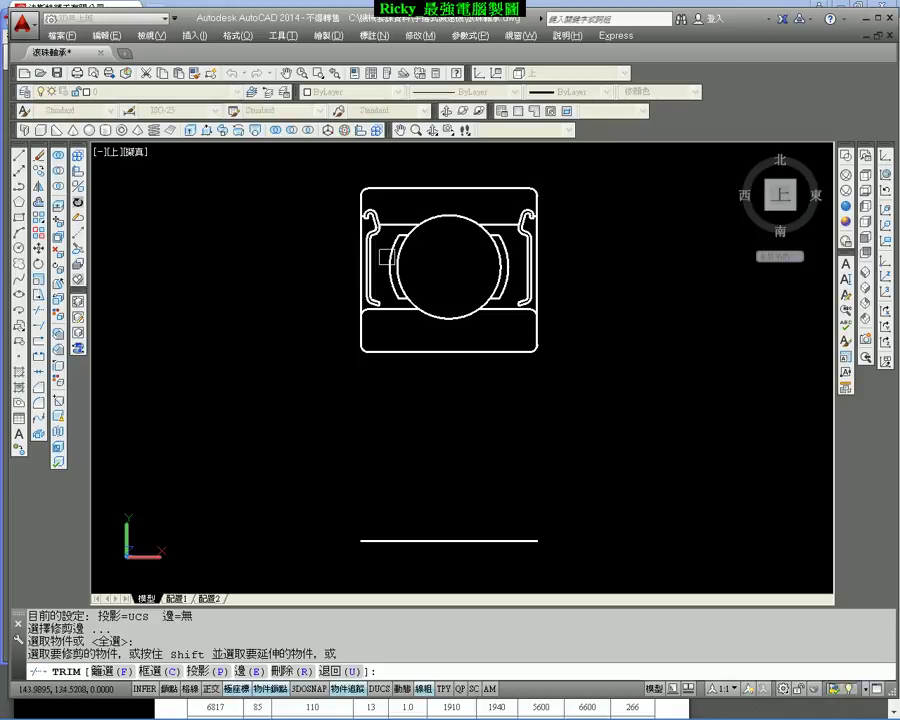
scroll(386, 256, up, 4)
click(374, 256)
click(304, 210)
middle_drag(322, 234, 330, 311)
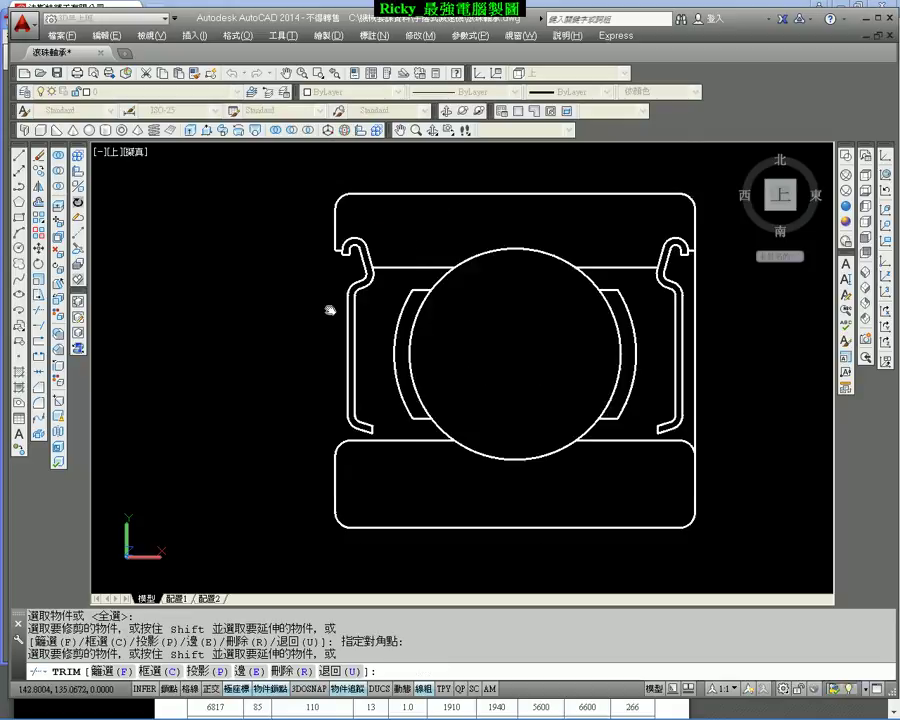
scroll(329, 310, up, 5)
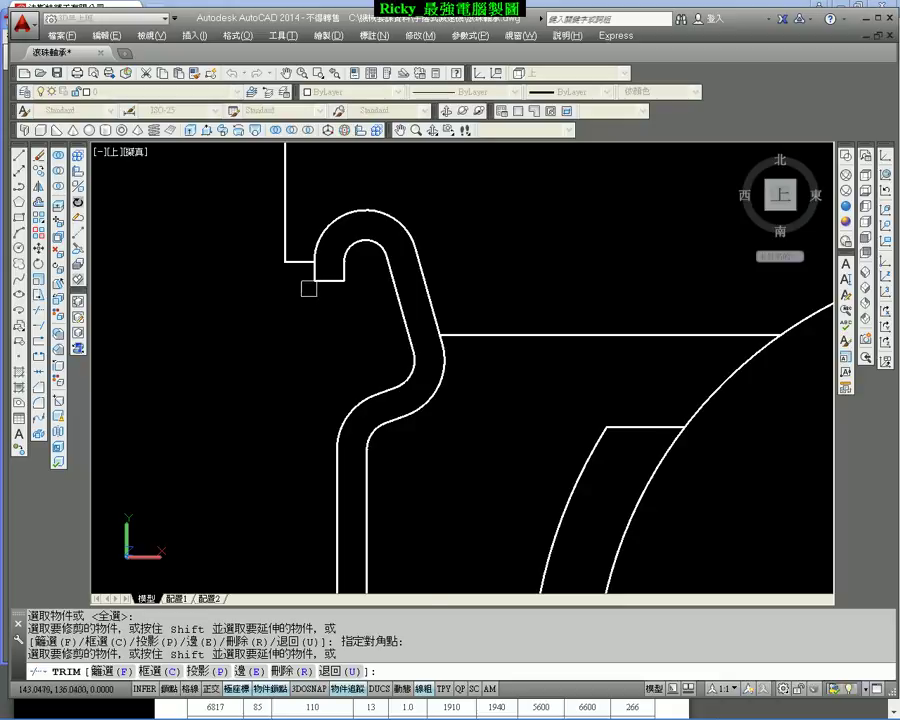
scroll(308, 290, up, 5)
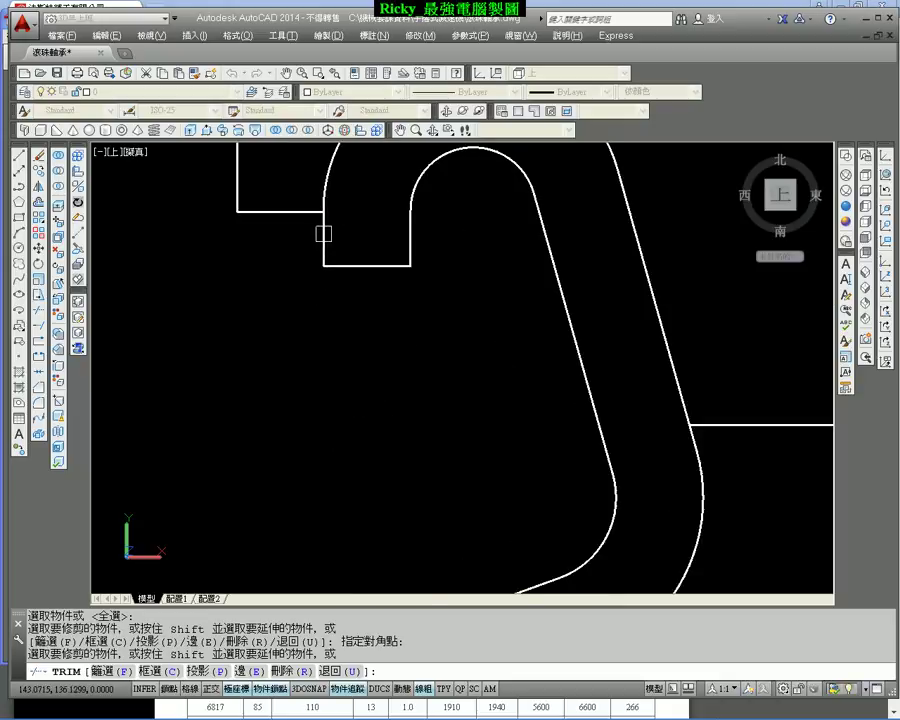
scroll(330, 290, down, 3)
scroll(355, 320, down, 3)
scroll(340, 275, down, 3)
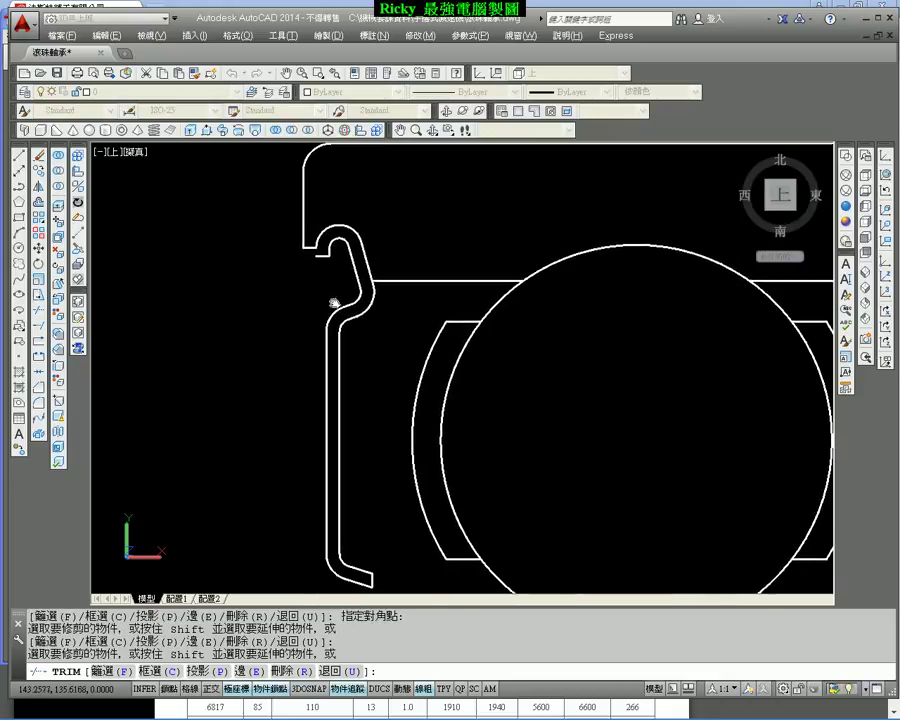
scroll(336, 287, up, 2)
key(Escape)
Step: Erase the hook's enclosed inner pieces, its inner diagonal line and inner arcs
click(356, 220)
click(336, 258)
key(Delete)
click(393, 305)
key(Delete)
click(356, 315)
click(320, 360)
key(Delete)
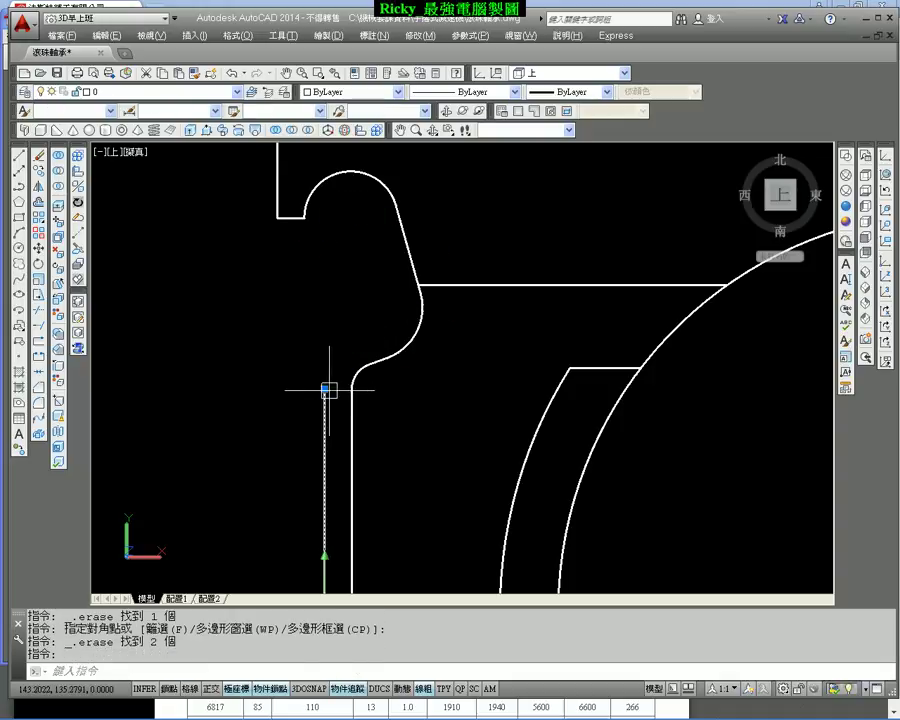
Step: Delete the last leftover hook piece and recentre the bearing profile
scroll(314, 360, down, 2)
click(314, 360)
key(Delete)
scroll(323, 387, up, 2)
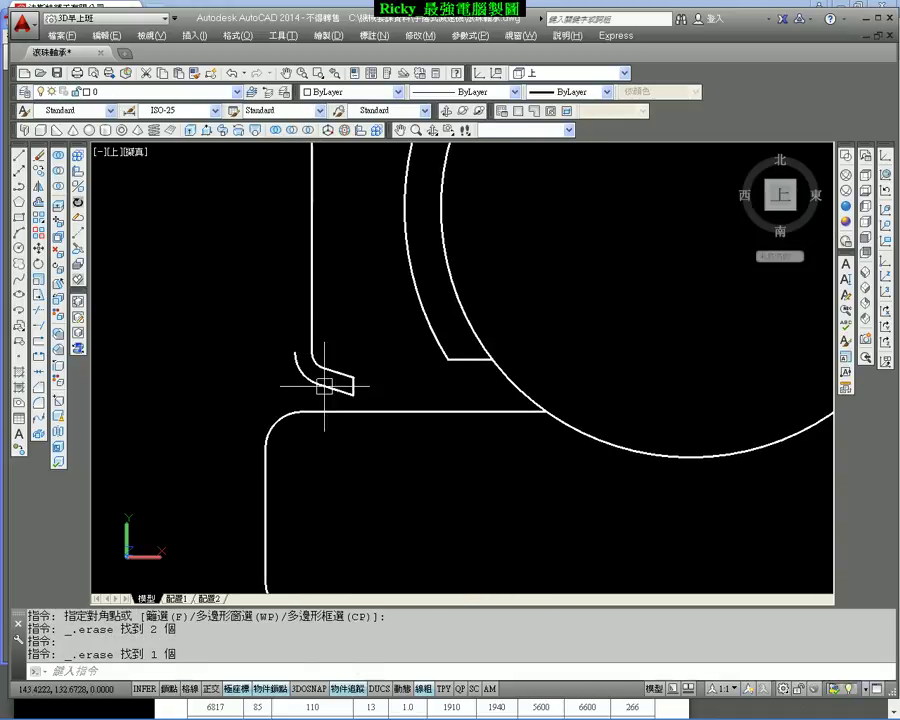
scroll(357, 305, down, 3)
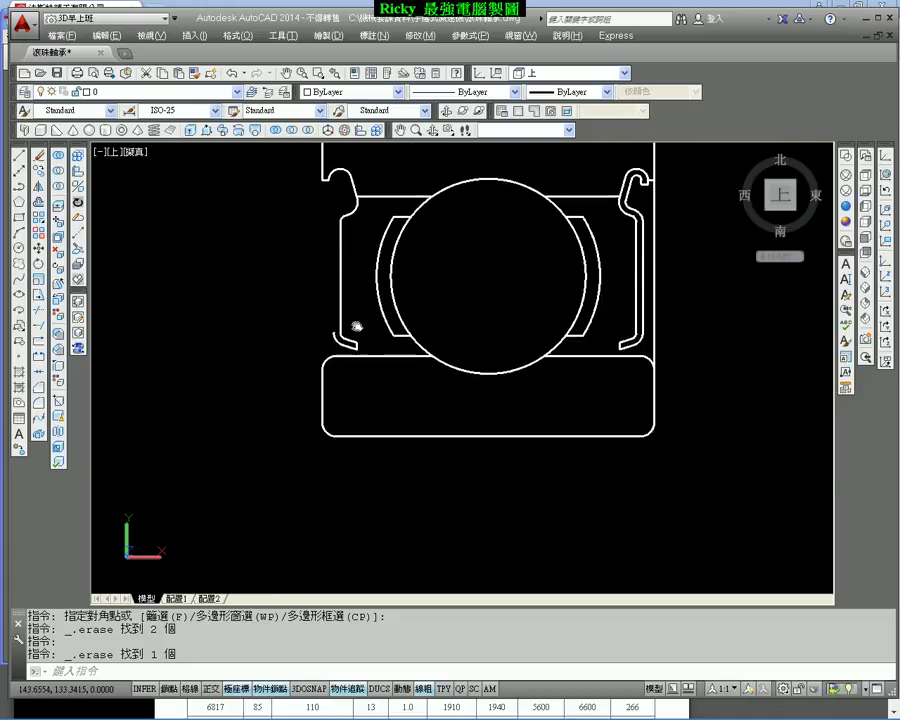
middle_drag(356, 305, 360, 390)
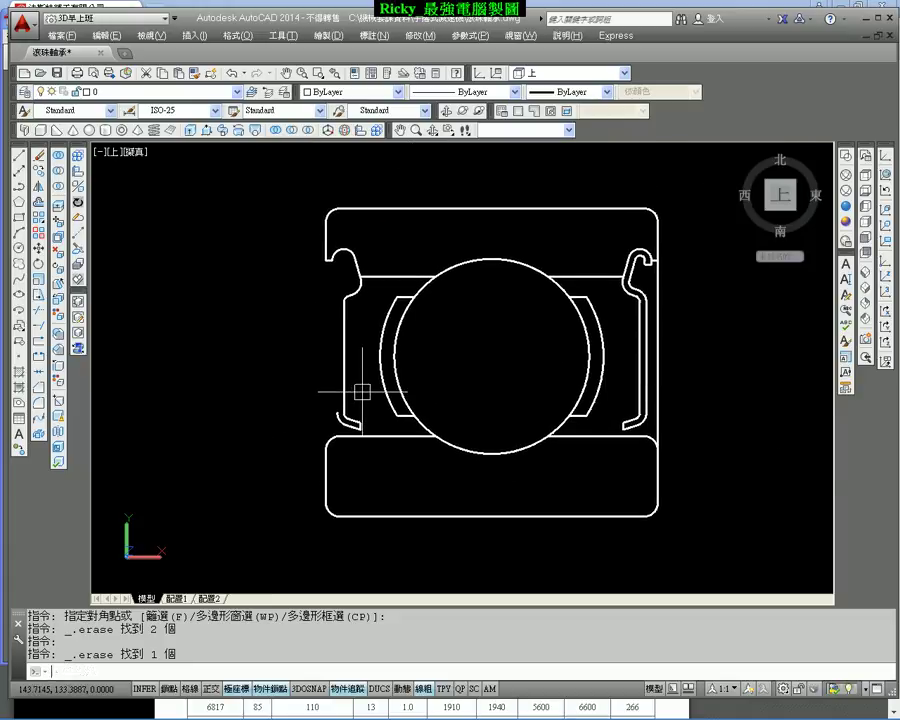
key(Return)
scroll(358, 288, up, 4)
key(Escape)
key(Escape)
key(Escape)
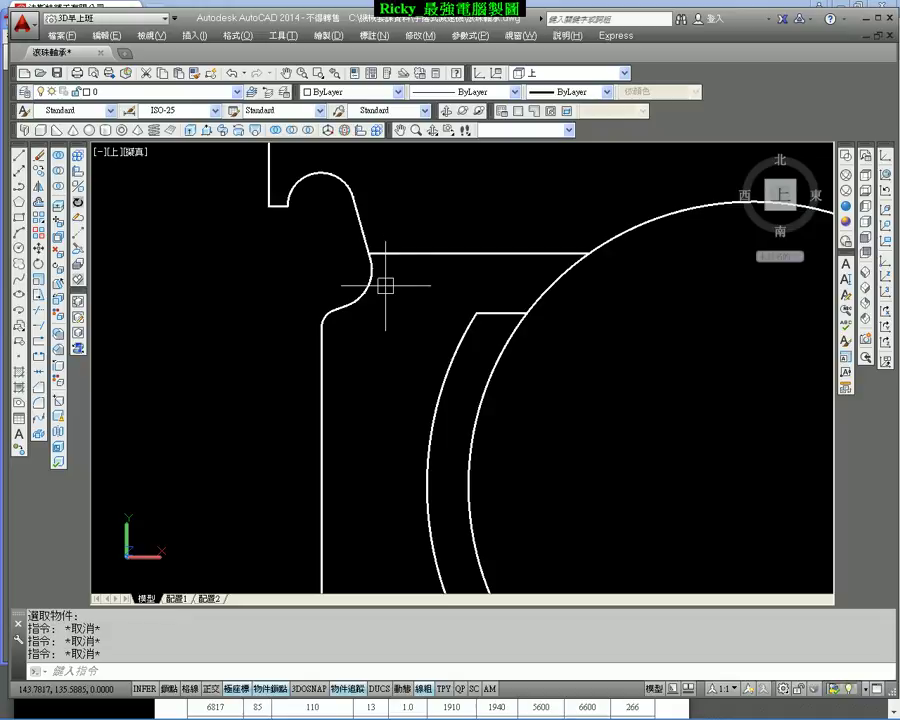
text(tr)
Step: Start a trim picking the hook arc as a boundary, then abandon it
key(Return)
scroll(384, 291, up, 2)
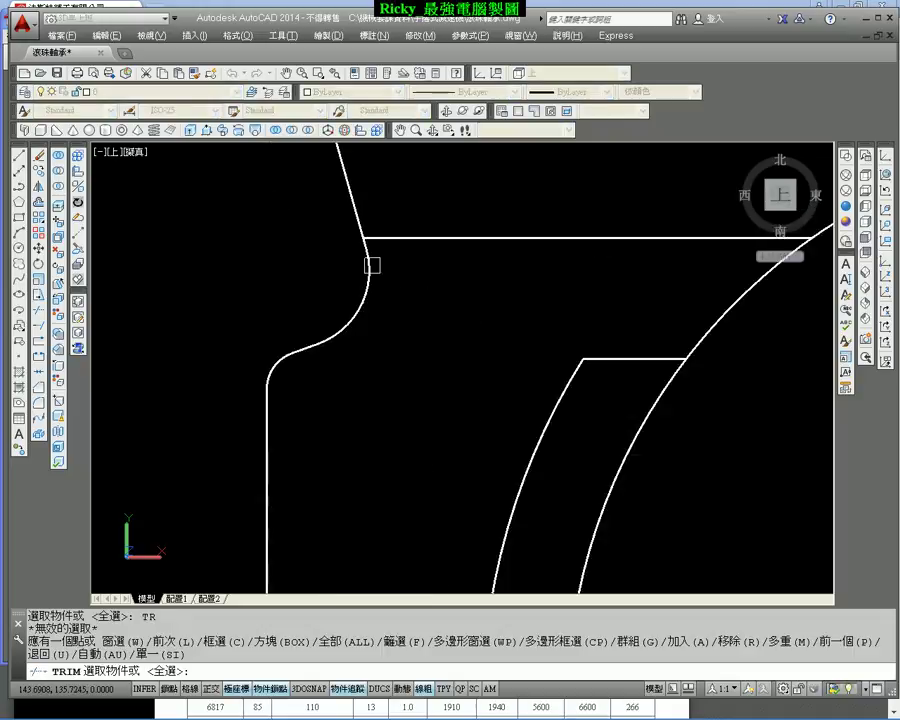
scroll(370, 263, up, 2)
click(368, 255)
click(364, 243)
click(360, 242)
key(Escape)
Step: Trim the leftover hook curve back to the horizontal line as cutting edge
key(Return)
click(392, 225)
scroll(366, 244, up, 3)
key(Return)
click(362, 240)
click(311, 256)
key(Escape)
scroll(406, 310, down, 3)
scroll(410, 317, down, 2)
click(394, 277)
click(301, 492)
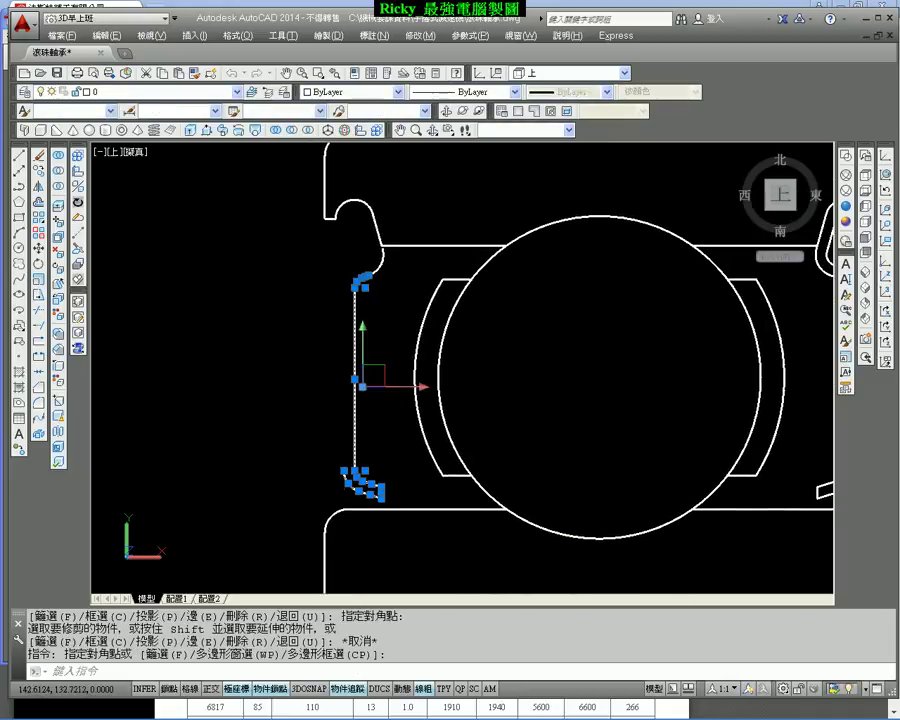
Step: Erase the left seal, then trim away the middle of the ball's vertical line
key(Delete)
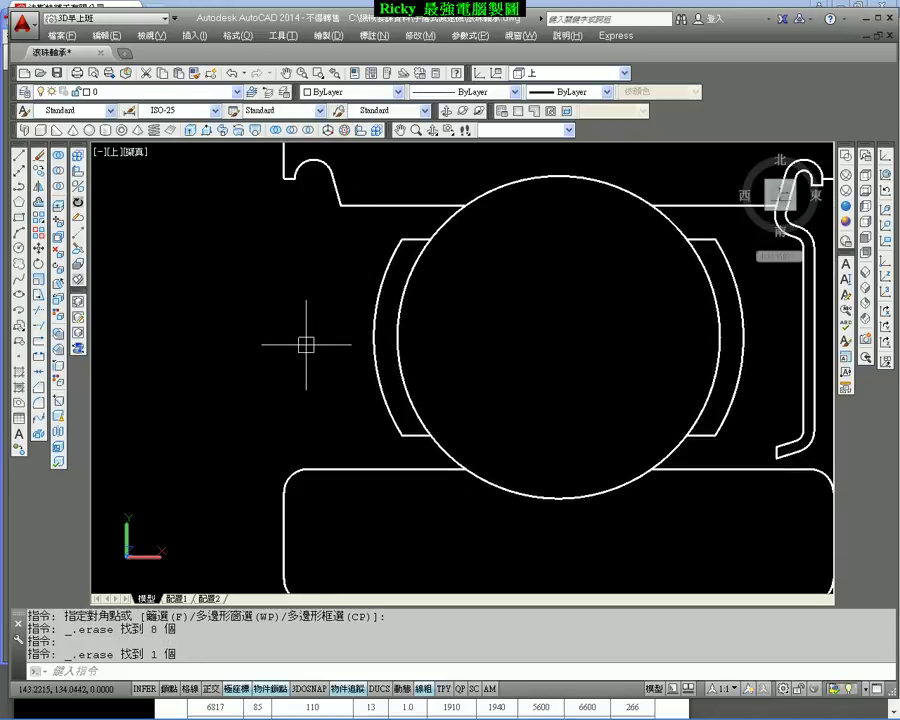
text(tr)
key(Return)
key(Return)
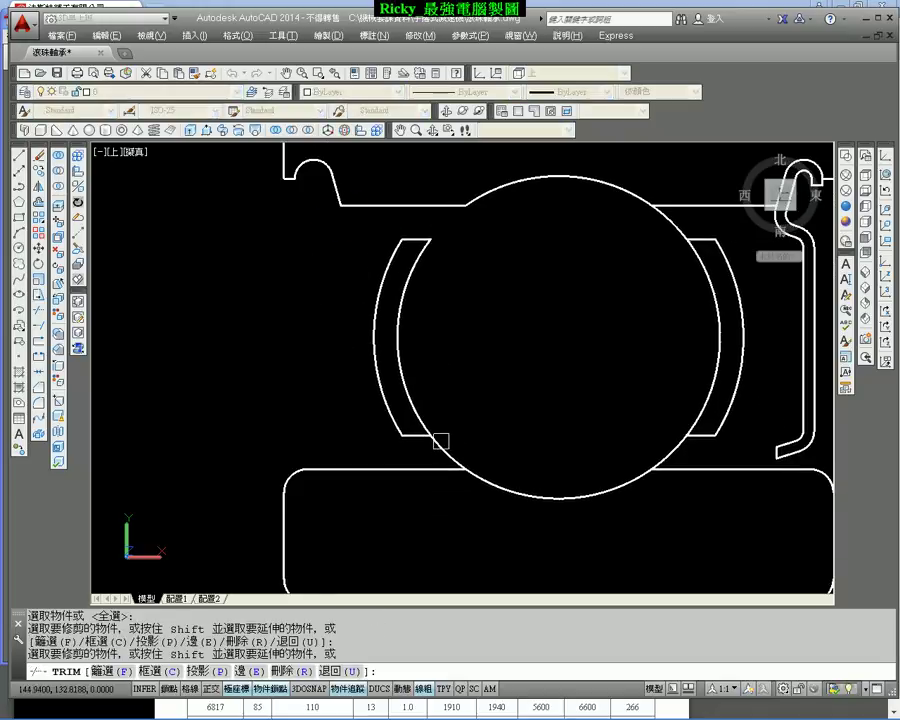
middle_drag(440, 454, 328, 519)
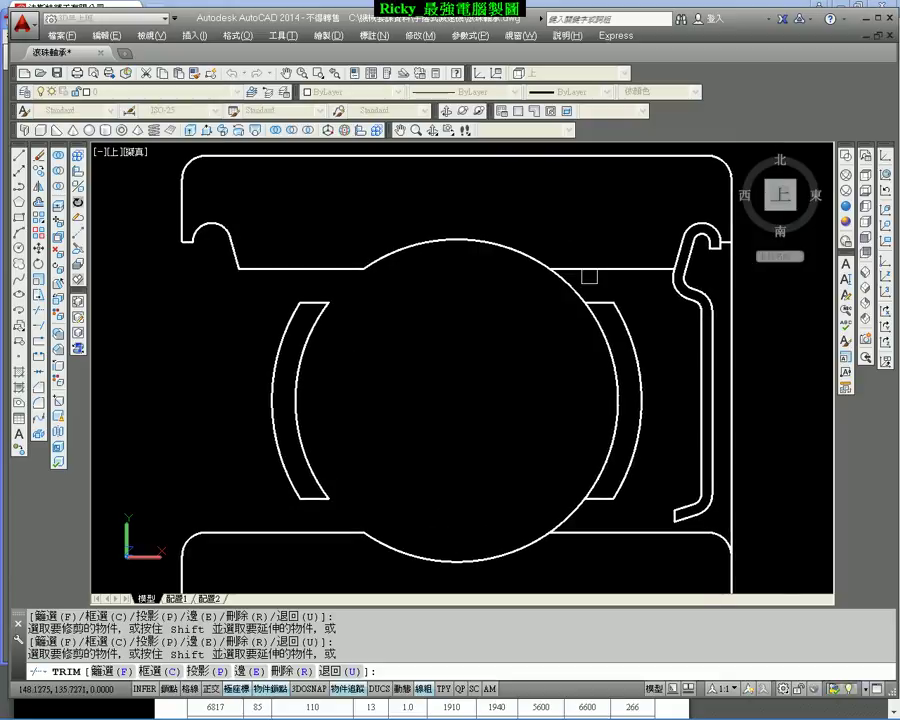
middle_drag(454, 429, 459, 375)
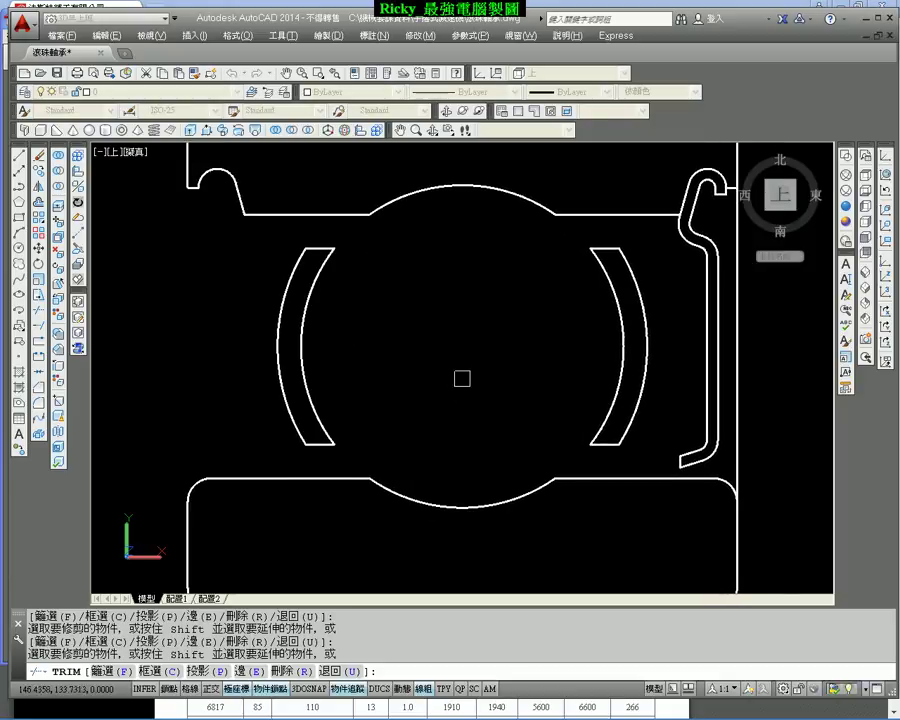
middle_drag(518, 420, 402, 430)
click(626, 272)
middle_drag(443, 353, 488, 398)
key(Escape)
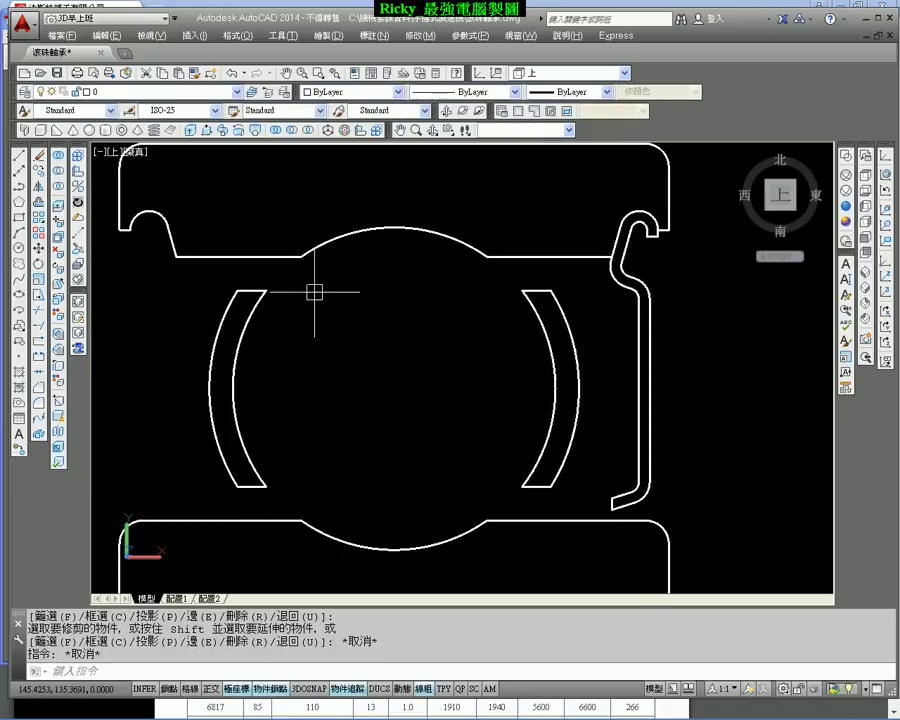
Step: Window-select and erase the left cage arc, then recentre the trimmed profile
click(311, 288)
click(179, 489)
key(Delete)
scroll(398, 360, down, 4)
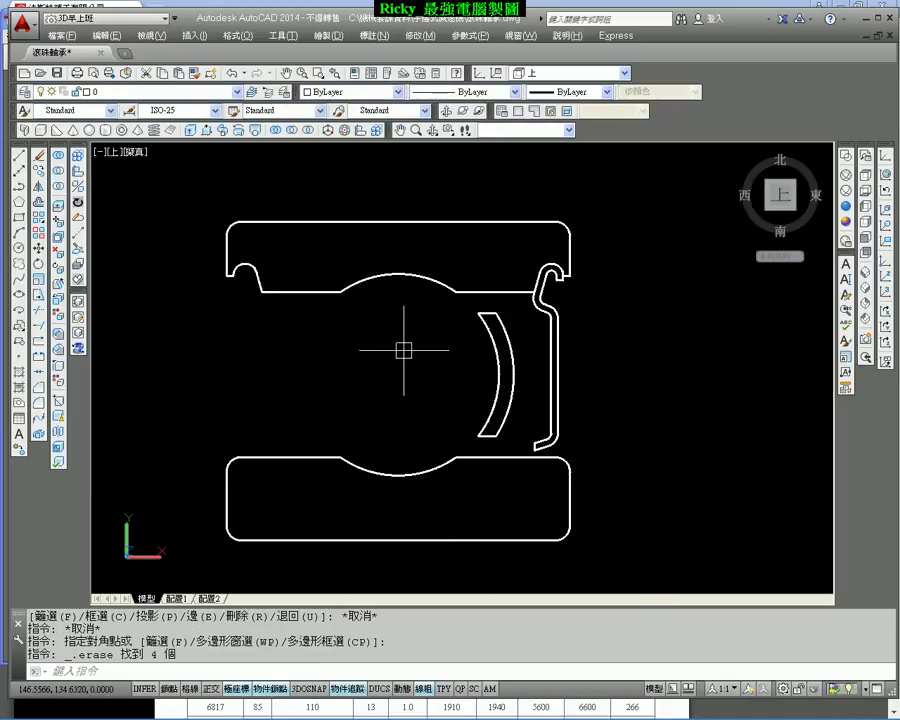
middle_drag(394, 374, 357, 344)
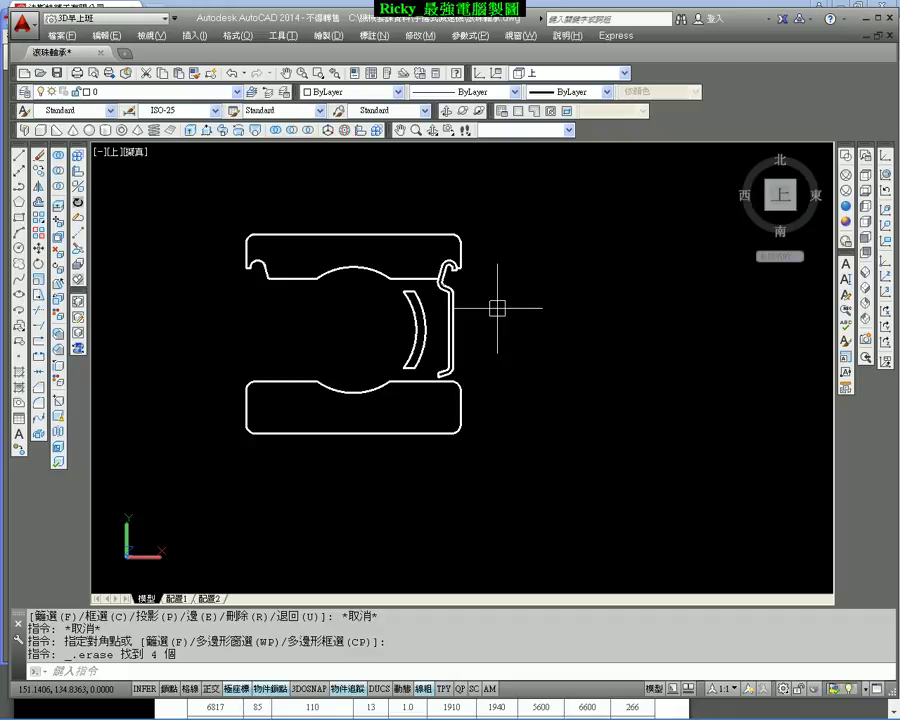
scroll(497, 308, down, 5)
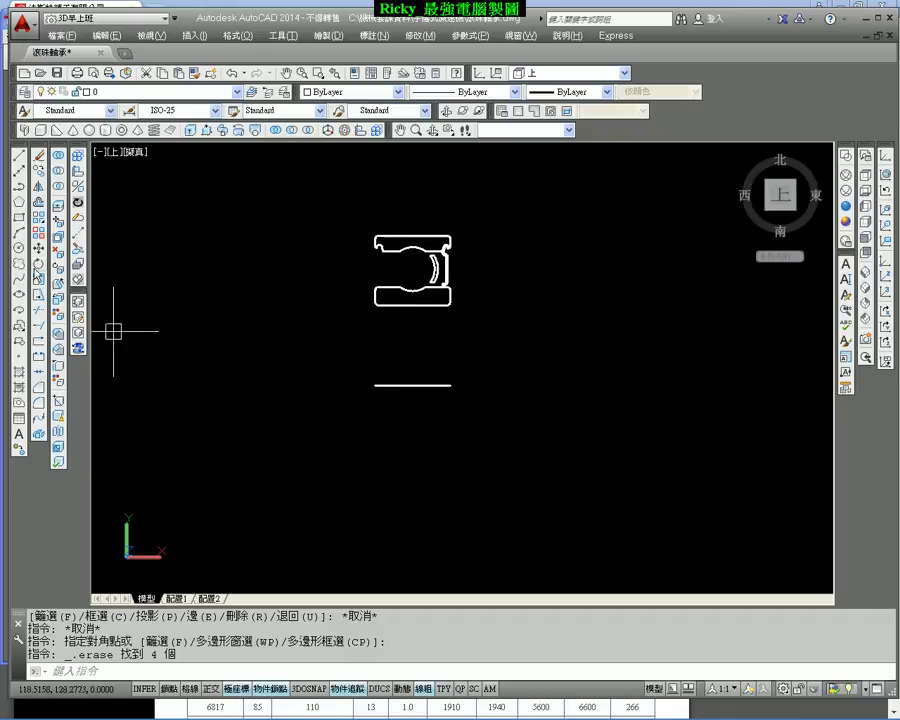
Step: Move all 48 profile objects from the axis line's right end to 0,0
text(move)
key(Return)
click(317, 194)
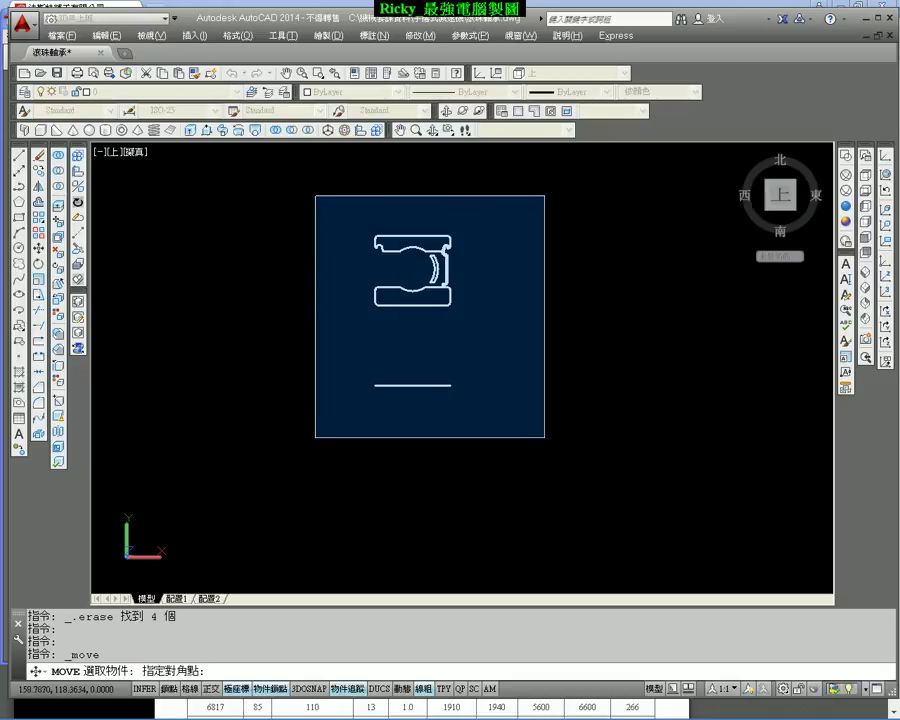
click(540, 433)
key(Return)
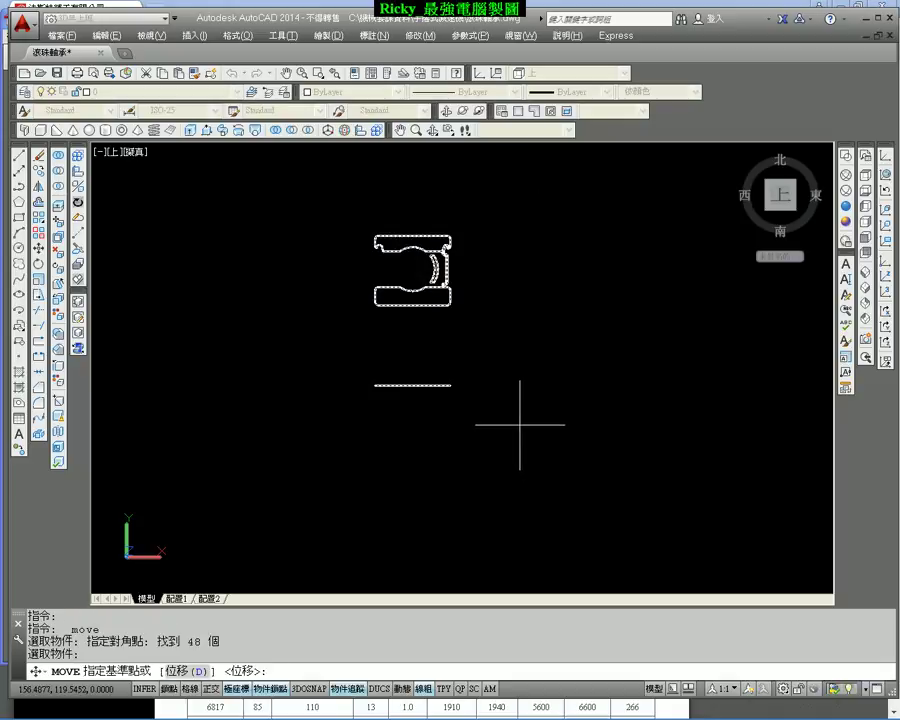
click(449, 384)
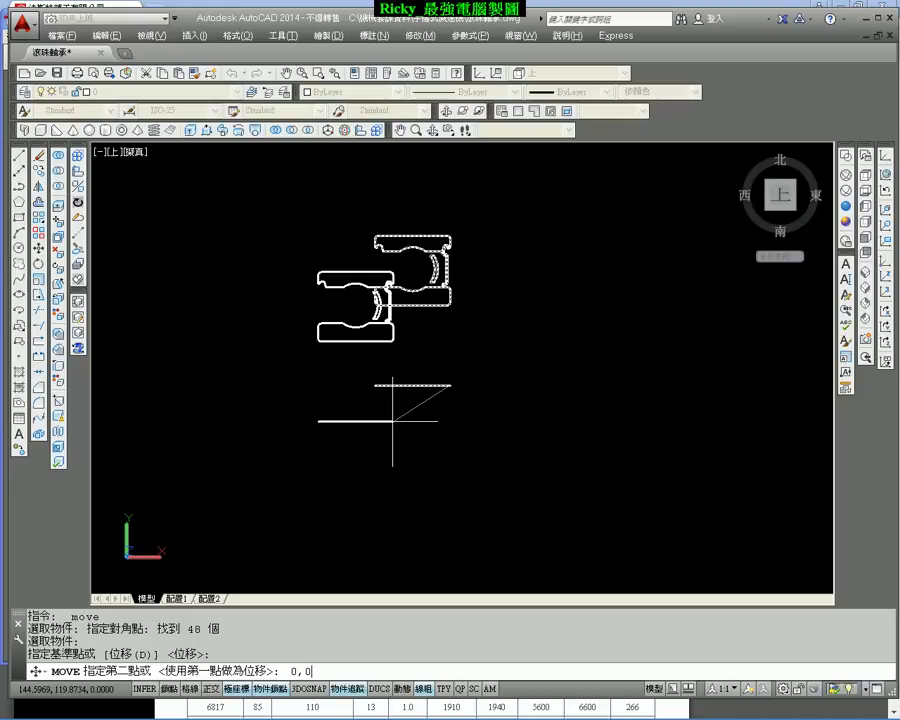
key(Return)
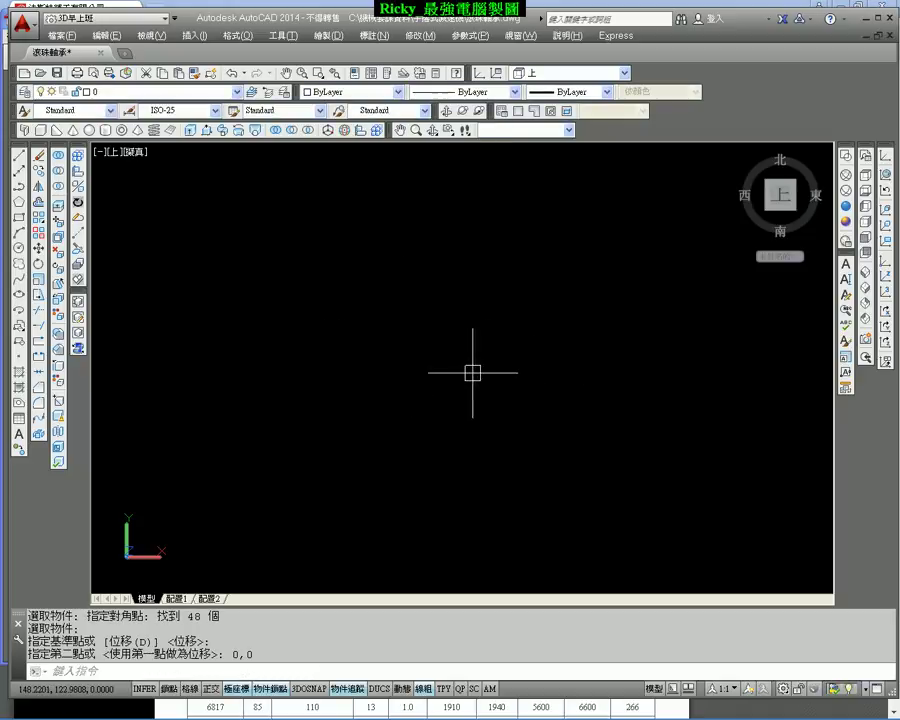
scroll(236, 495, up, 5)
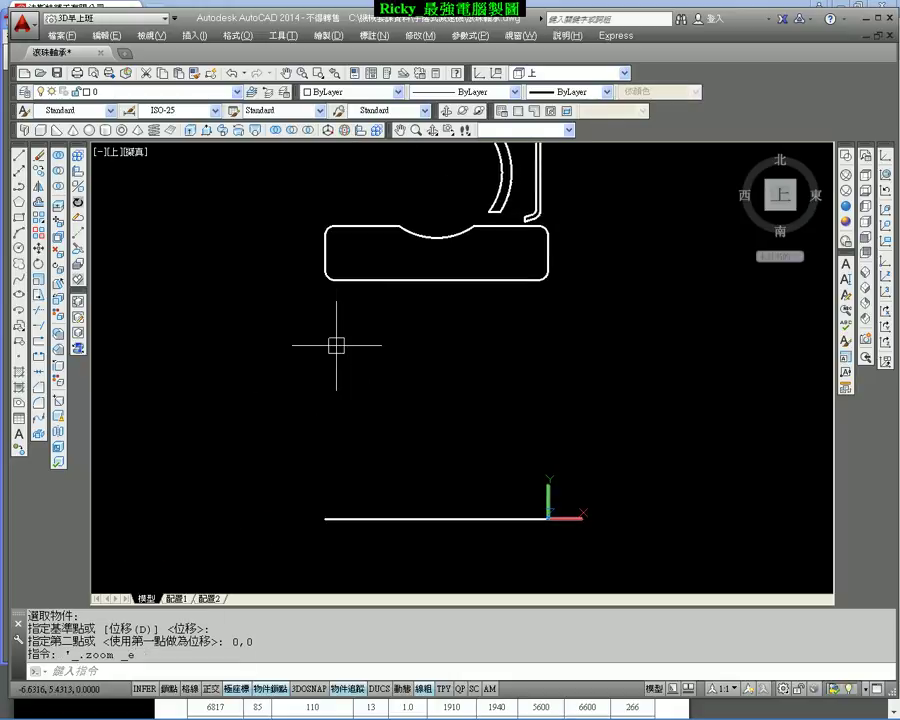
Step: In 2D Wireframe top view, rotate all 48 profile objects 90° about the origin
click(550, 130)
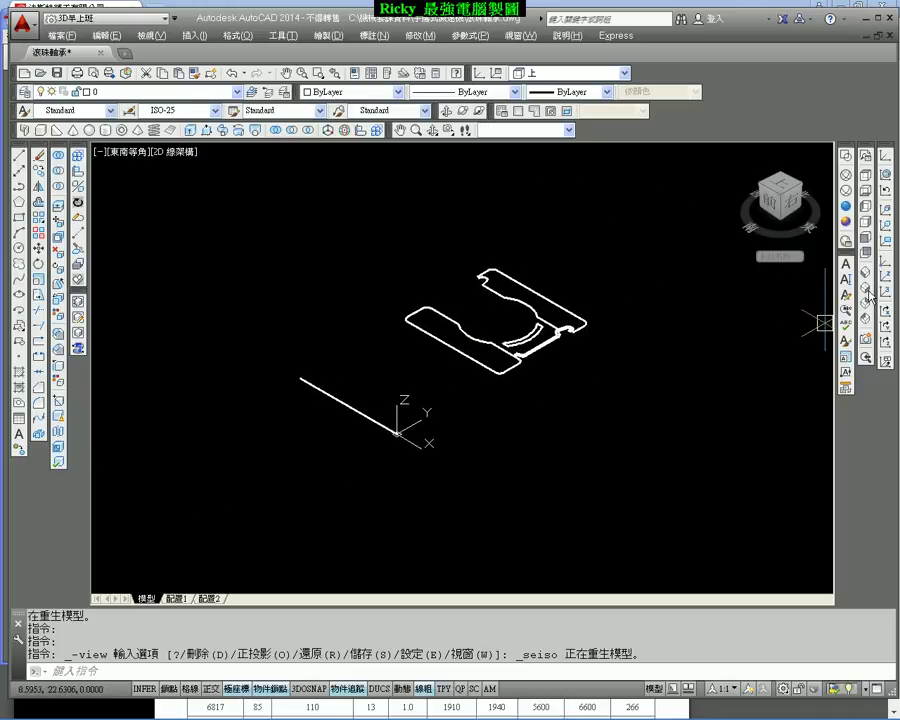
click(869, 180)
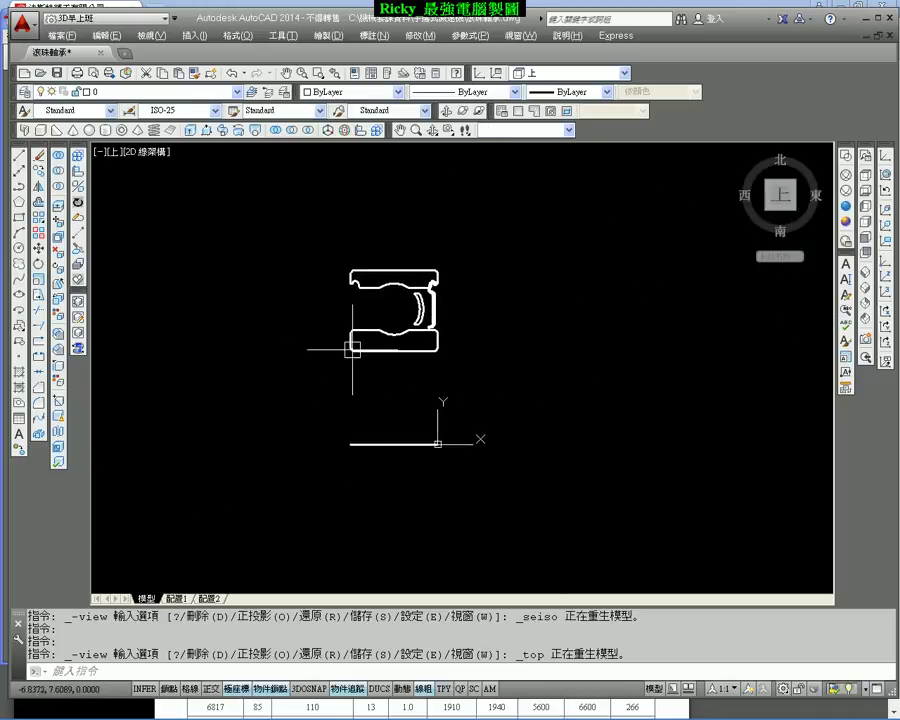
text(rotate)
key(Return)
click(230, 215)
click(533, 489)
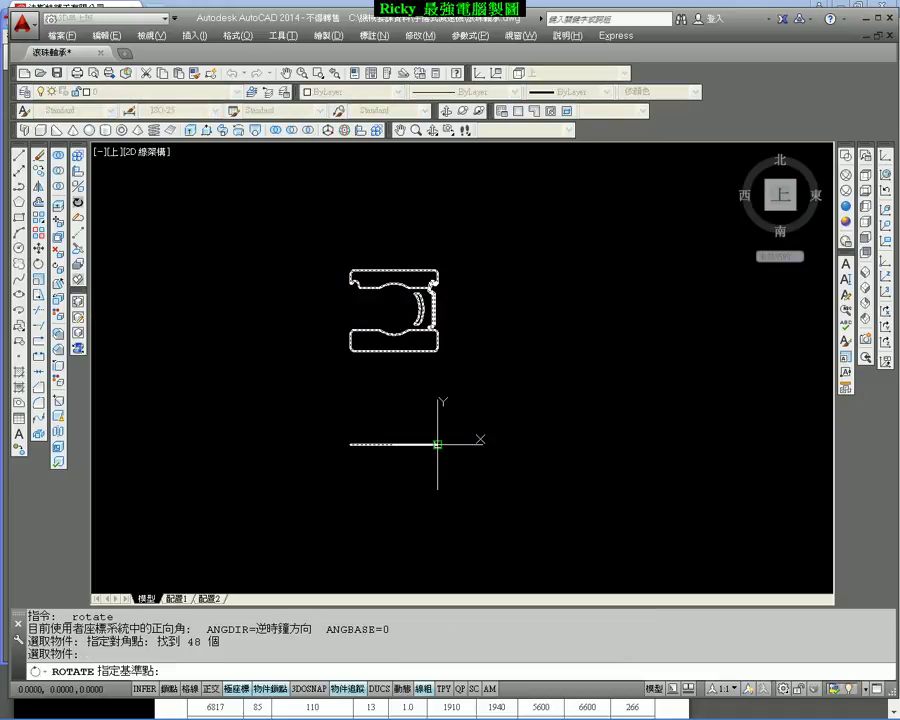
click(437, 444)
text(90)
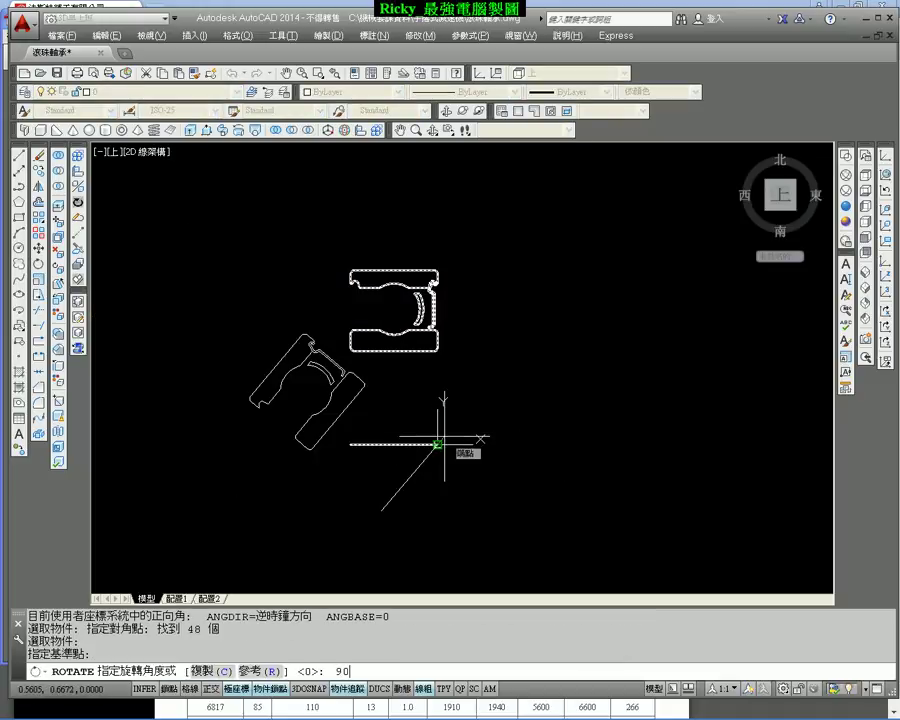
key(Return)
Step: Switch to the SE Isometric view and reframe the rotated profile
middle_drag(495, 495, 466, 437)
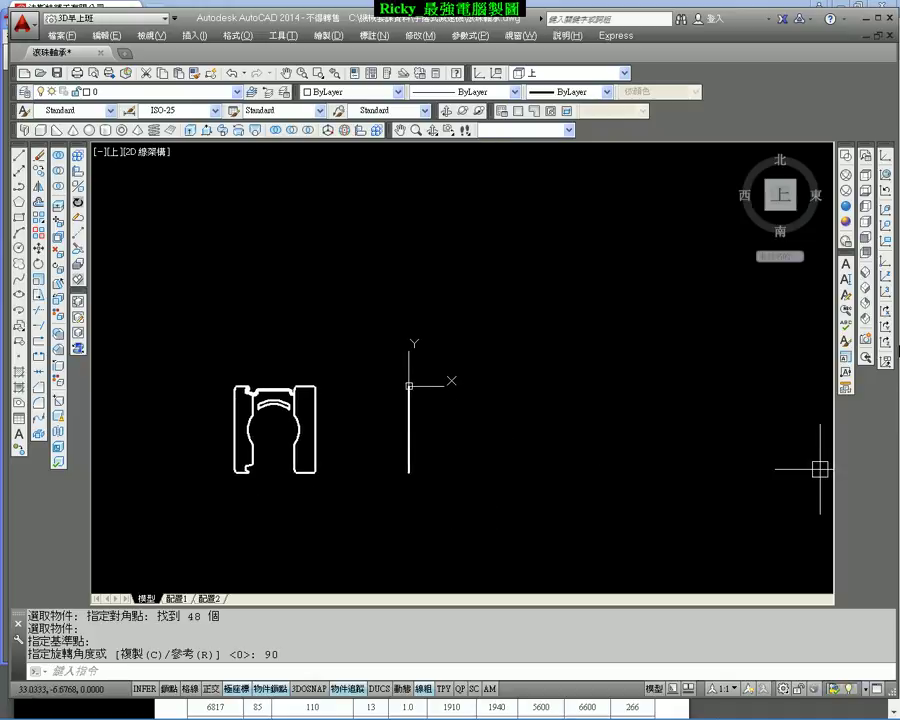
click(868, 291)
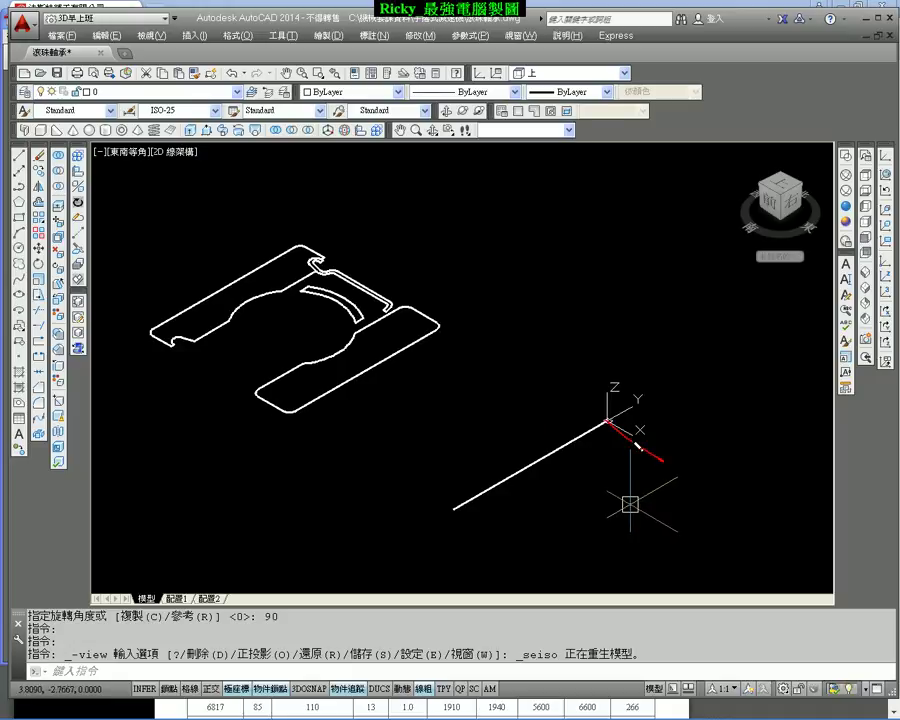
mouse_move(259, 447)
mouse_down()
mouse_move(442, 214)
mouse_move(381, 483)
mouse_up()
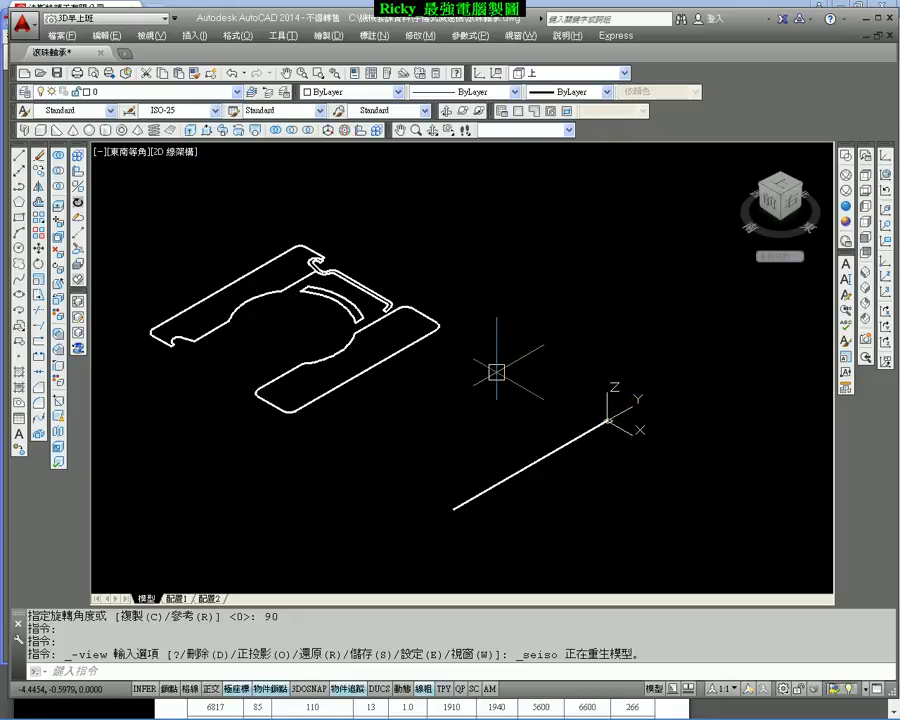
scroll(490, 362, down, 2)
scroll(470, 378, up, 1)
scroll(462, 390, up, 1)
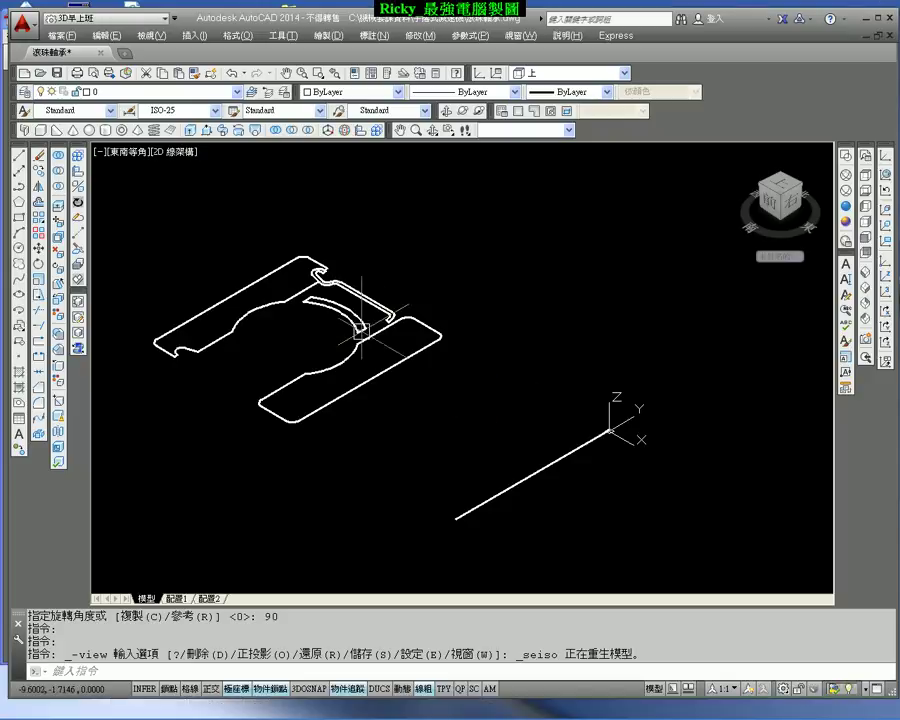
middle_drag(380, 305, 398, 302)
Step: From the top view, start Boundary with the object type set to Region
click(866, 177)
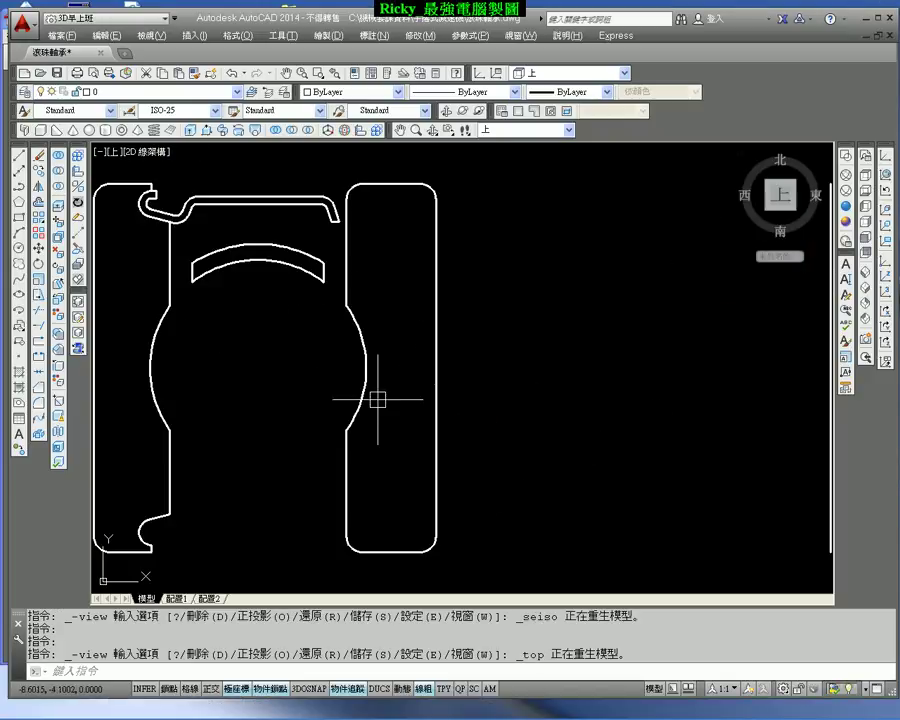
click(329, 35)
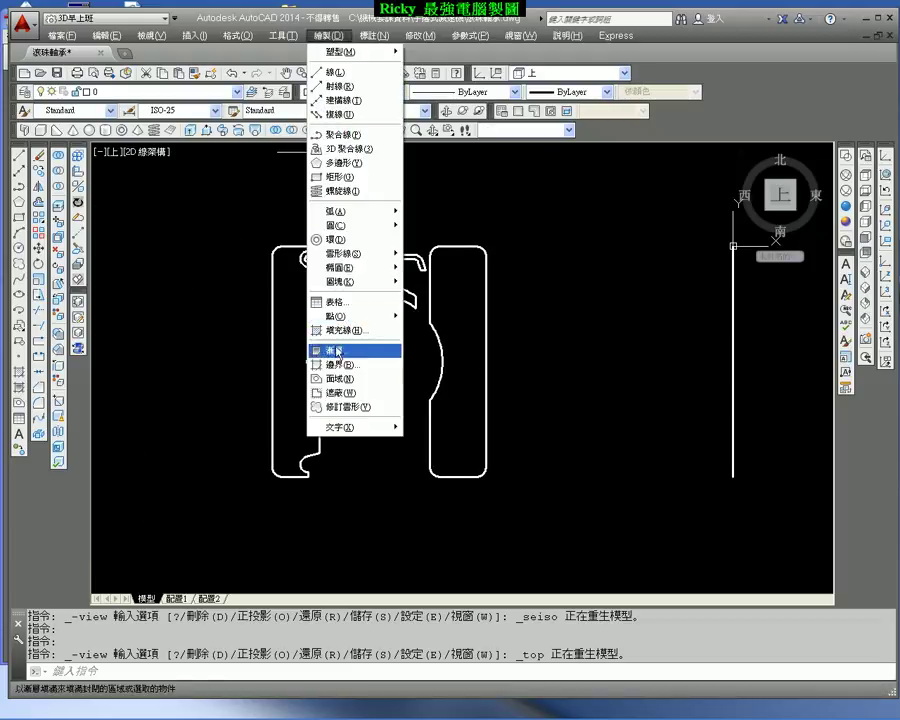
click(340, 364)
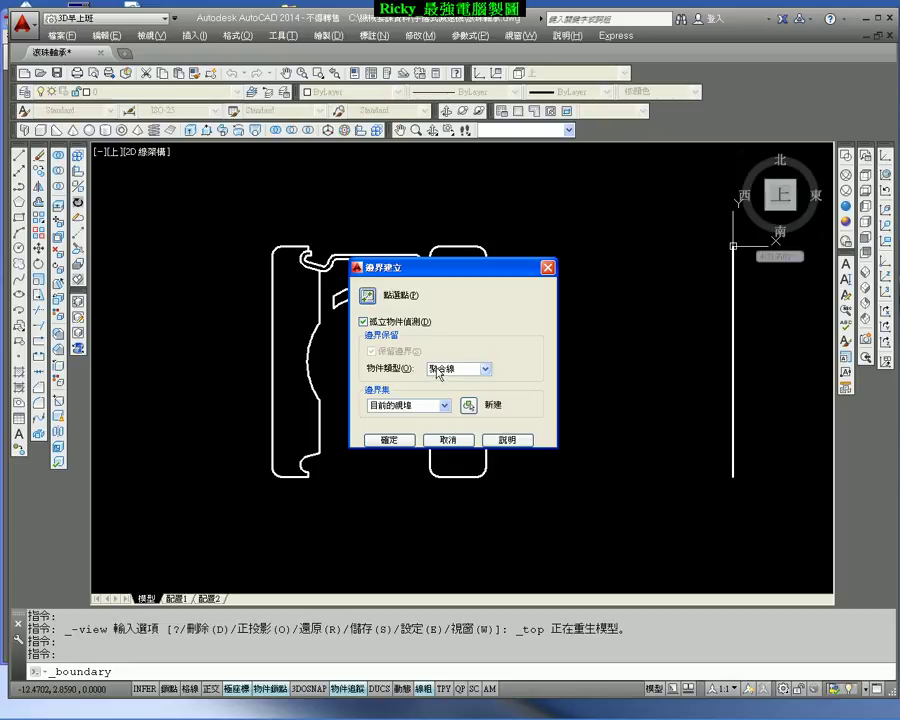
click(436, 366)
click(446, 387)
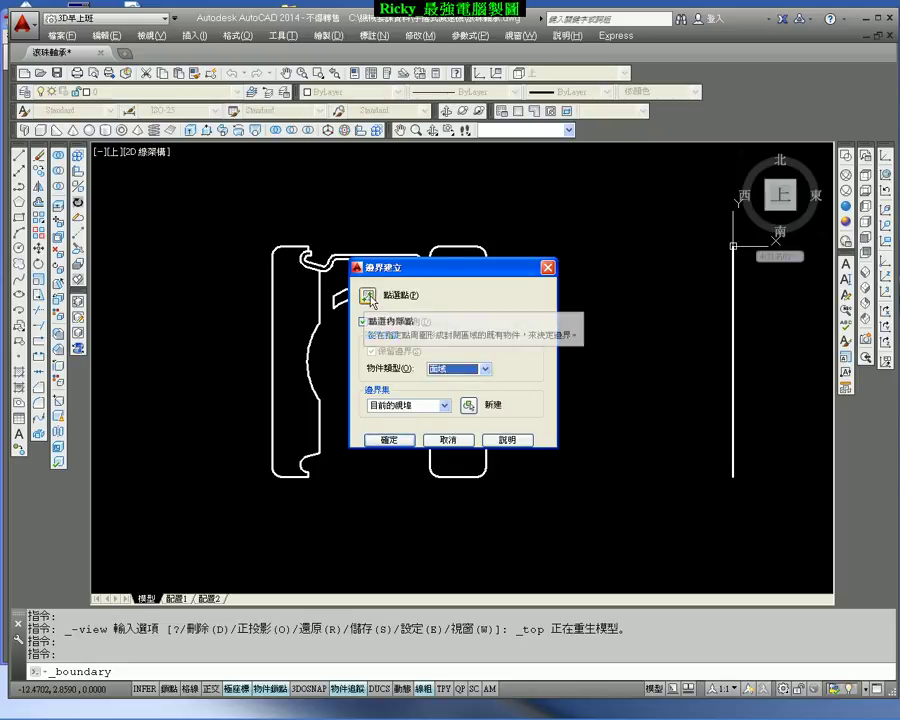
Step: Pick inside the ring, rectangular and arc-shaped areas to build regions, then return to SE Isometric
click(367, 295)
click(291, 317)
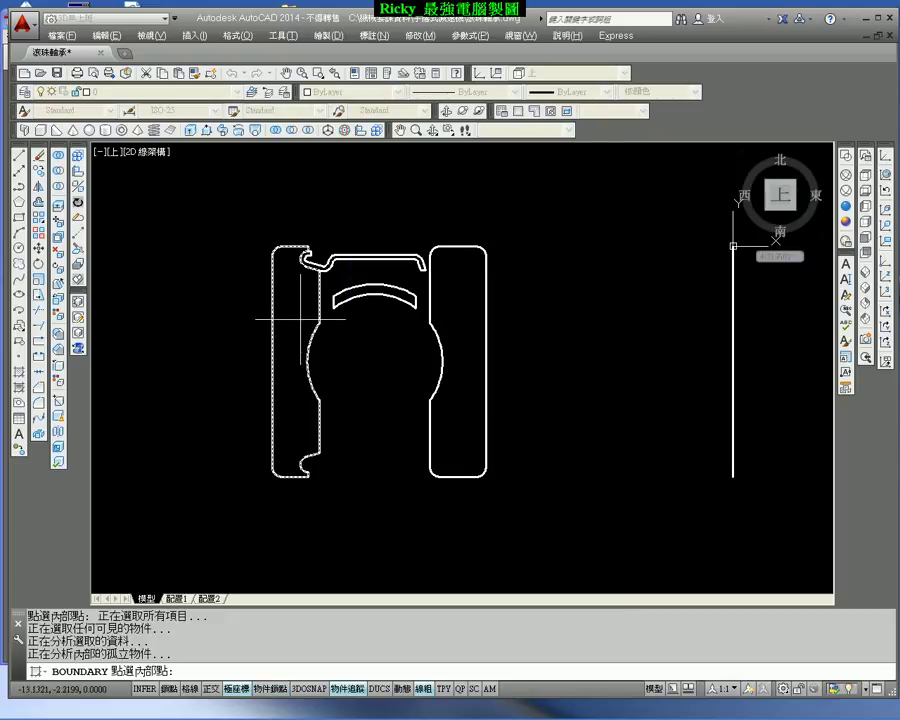
click(466, 292)
scroll(394, 297, up, 4)
click(355, 278)
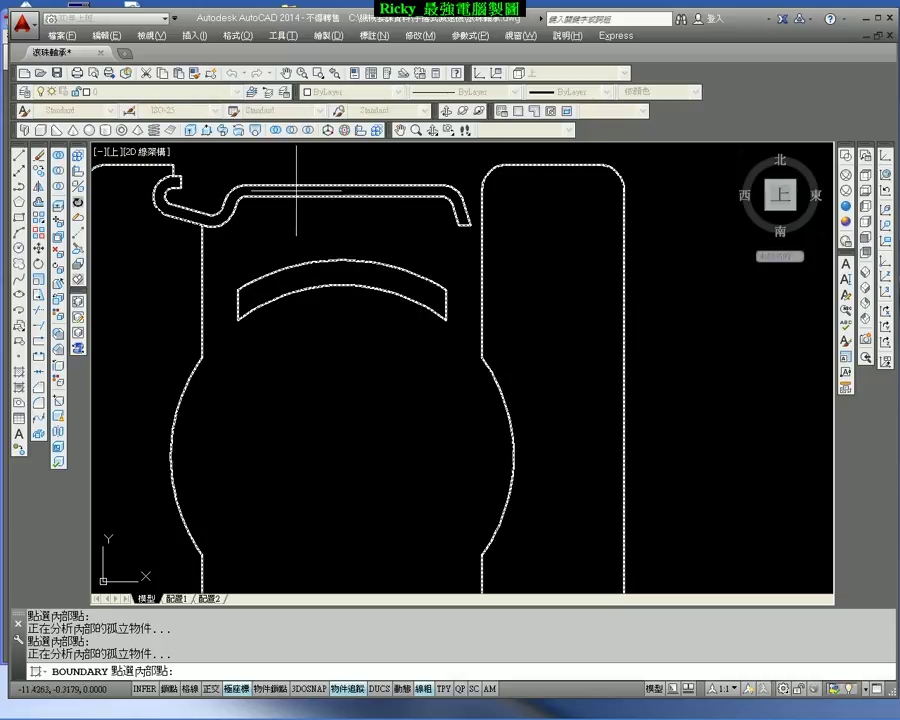
key(Return)
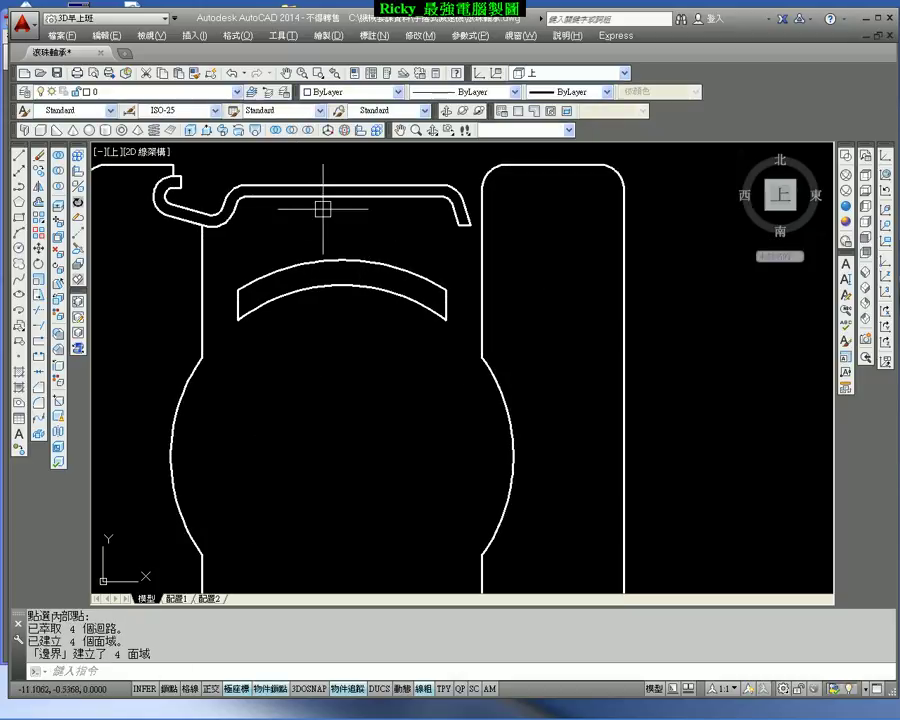
click(340, 262)
key(Escape)
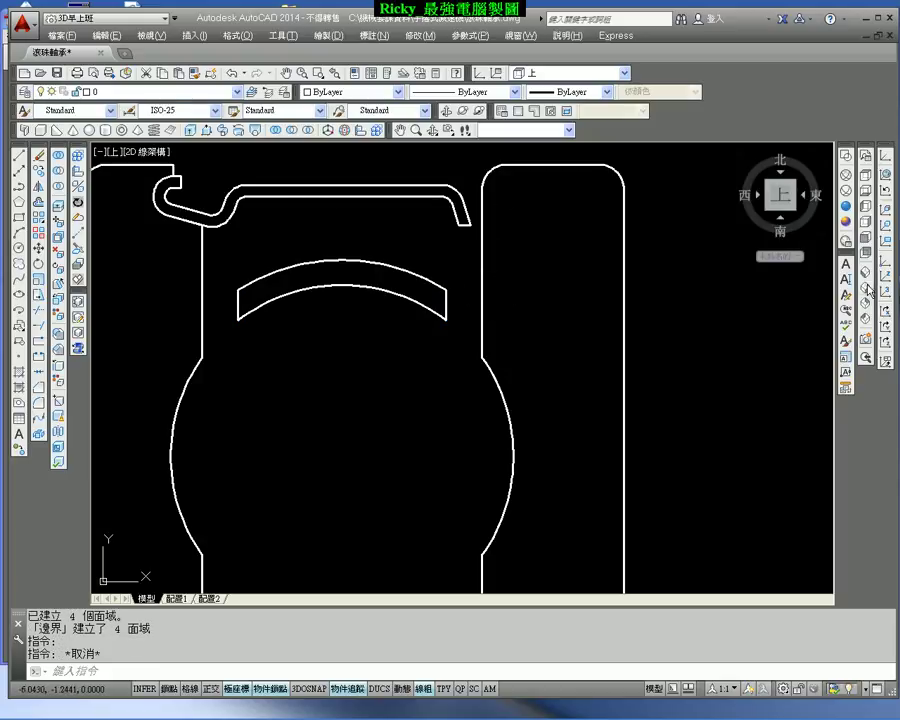
click(866, 288)
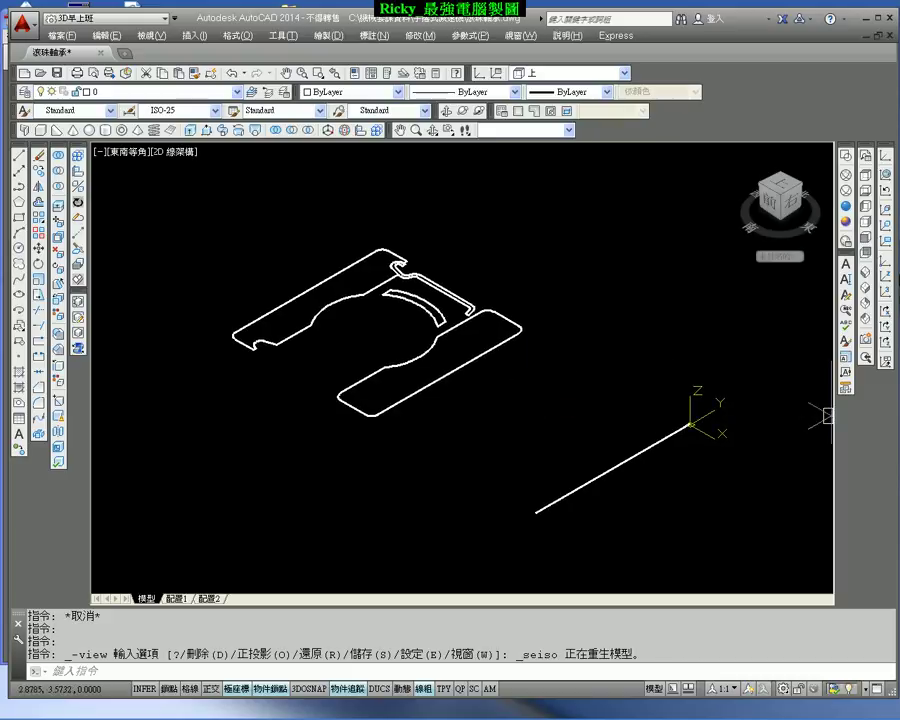
Step: Move the UCS origin to the bearing profile's centre
click(887, 265)
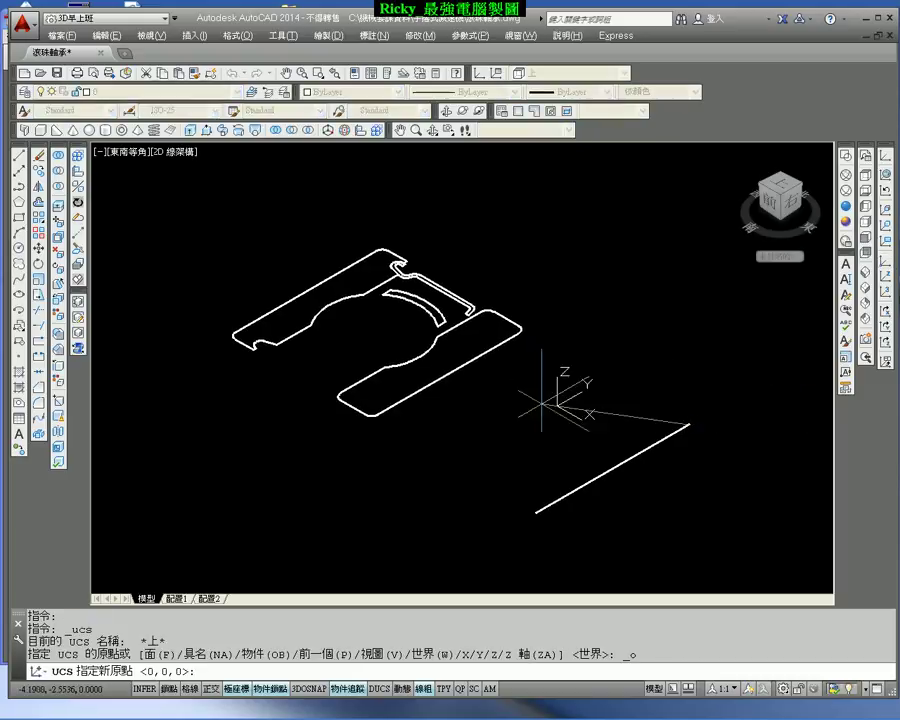
click(373, 331)
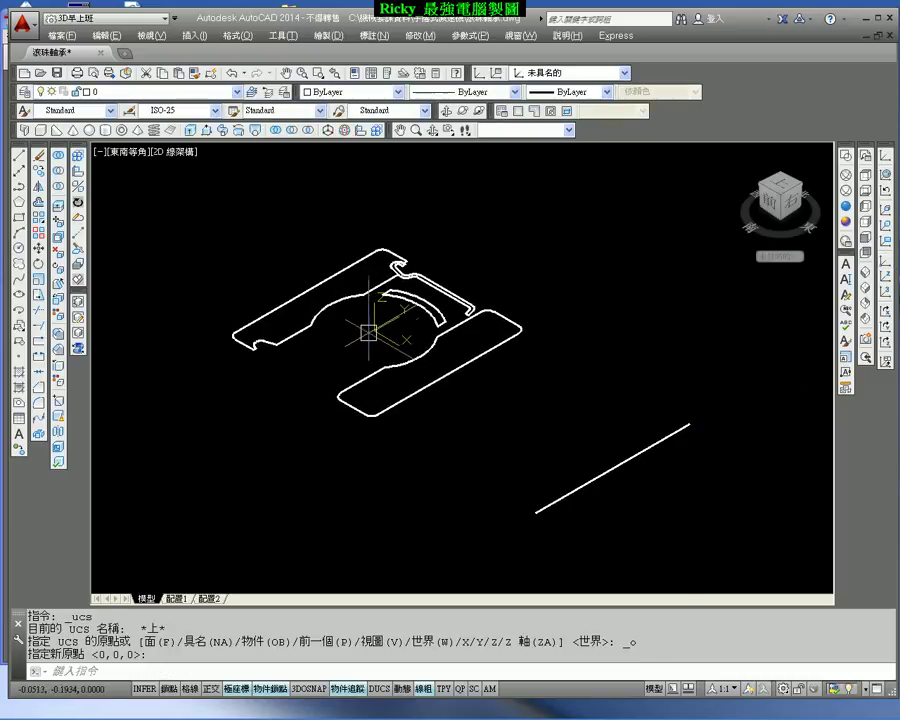
scroll(372, 340, up, 2)
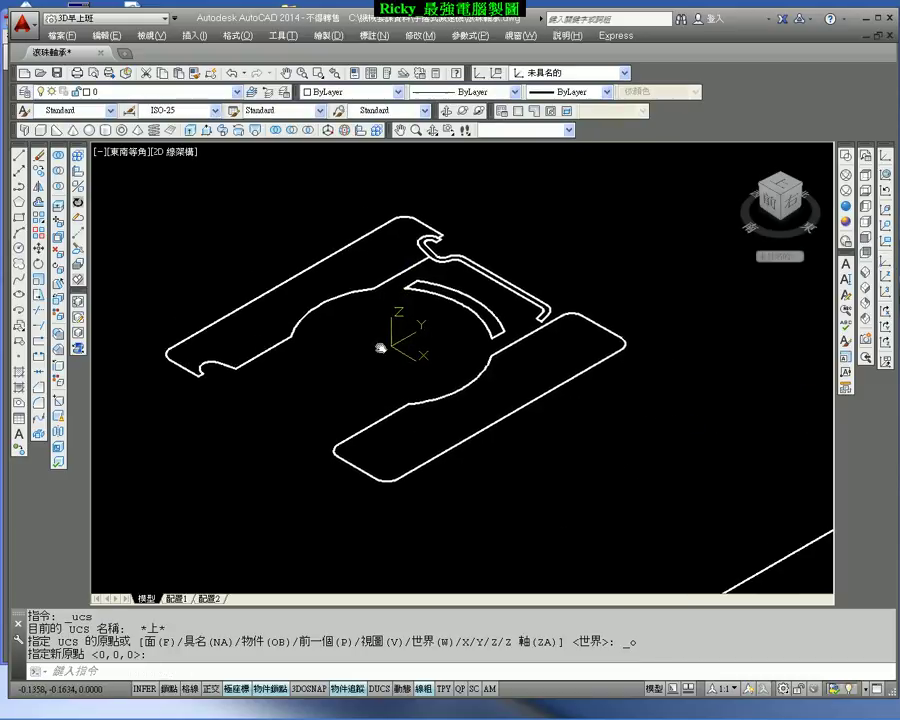
Step: Revolve the arc-shaped region a full 360° about the X axis
click(239, 132)
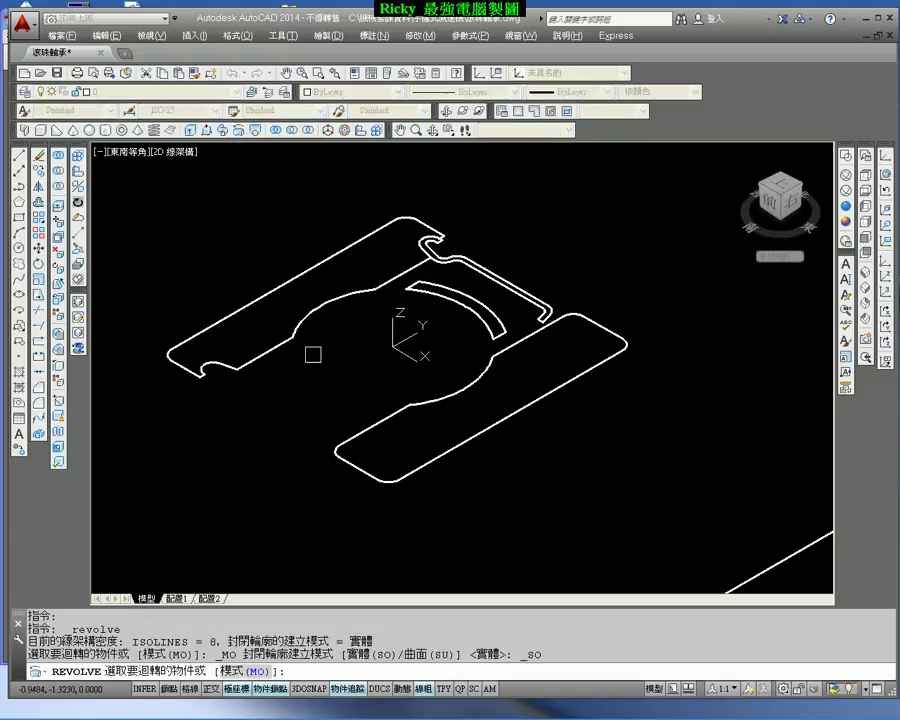
click(453, 297)
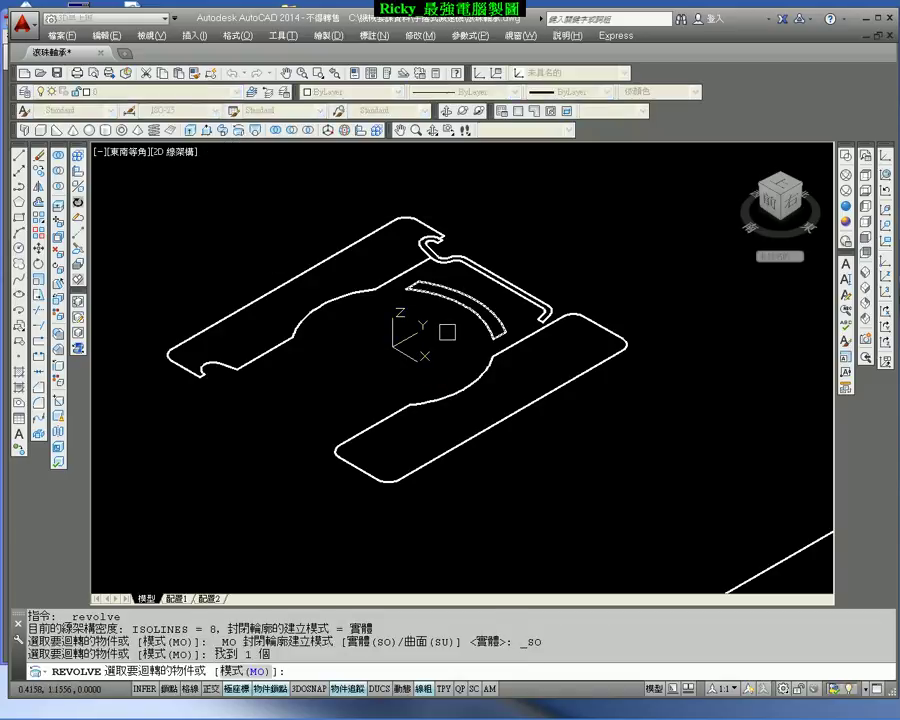
key(Return)
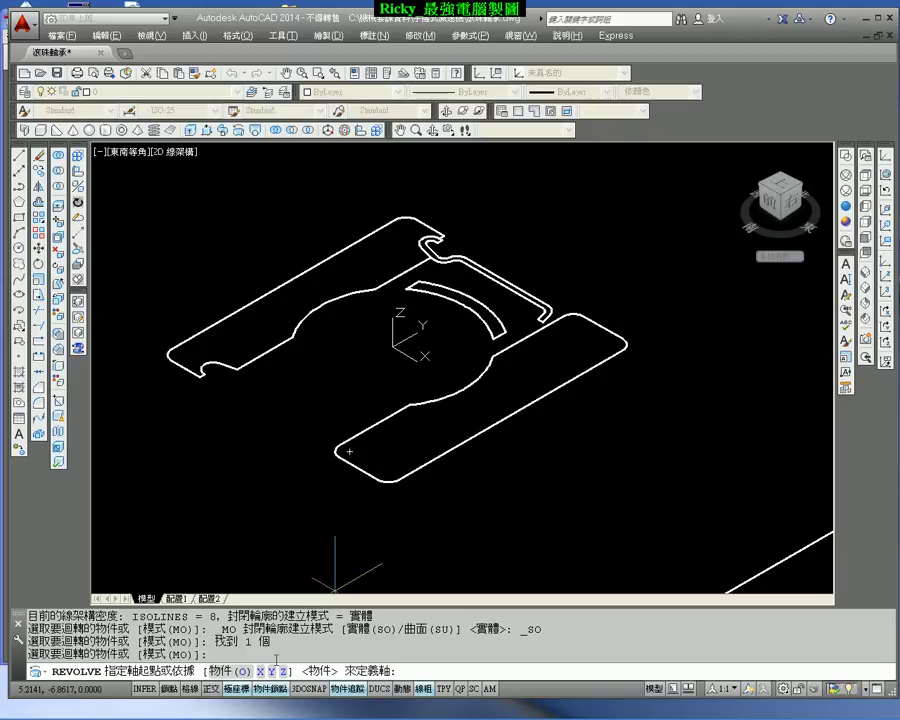
click(259, 671)
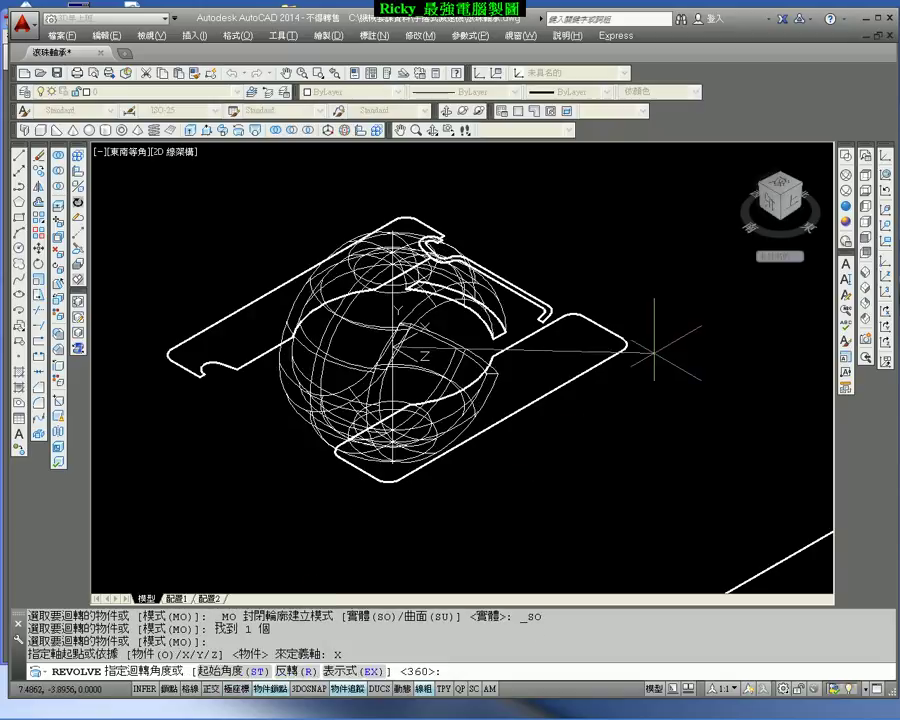
key(Return)
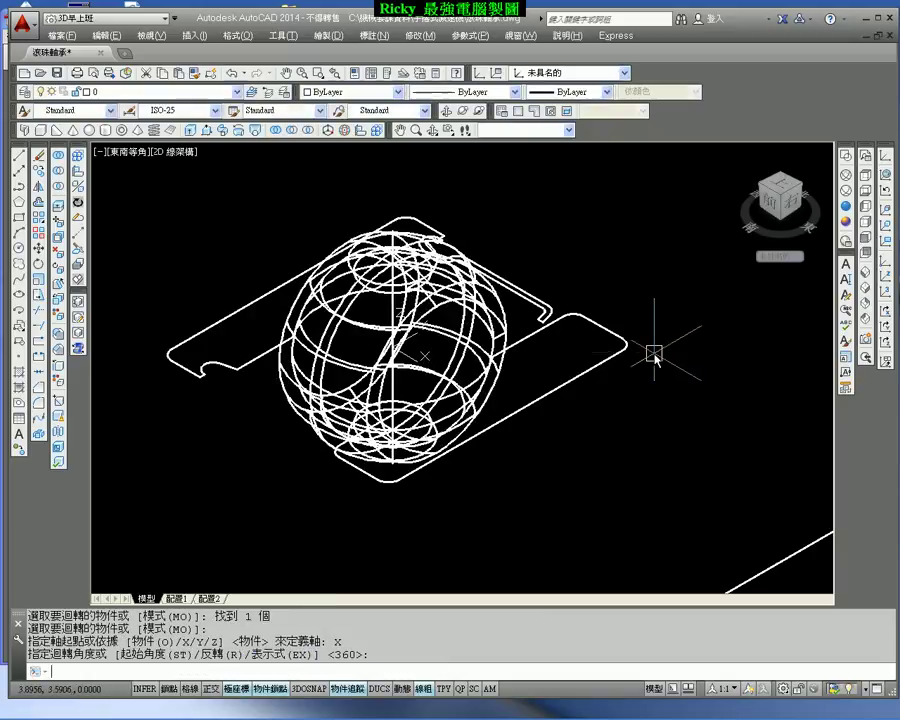
Step: Shade the solid in Realistic style with lineweights off, and rotate the UCS 90° about X
click(848, 209)
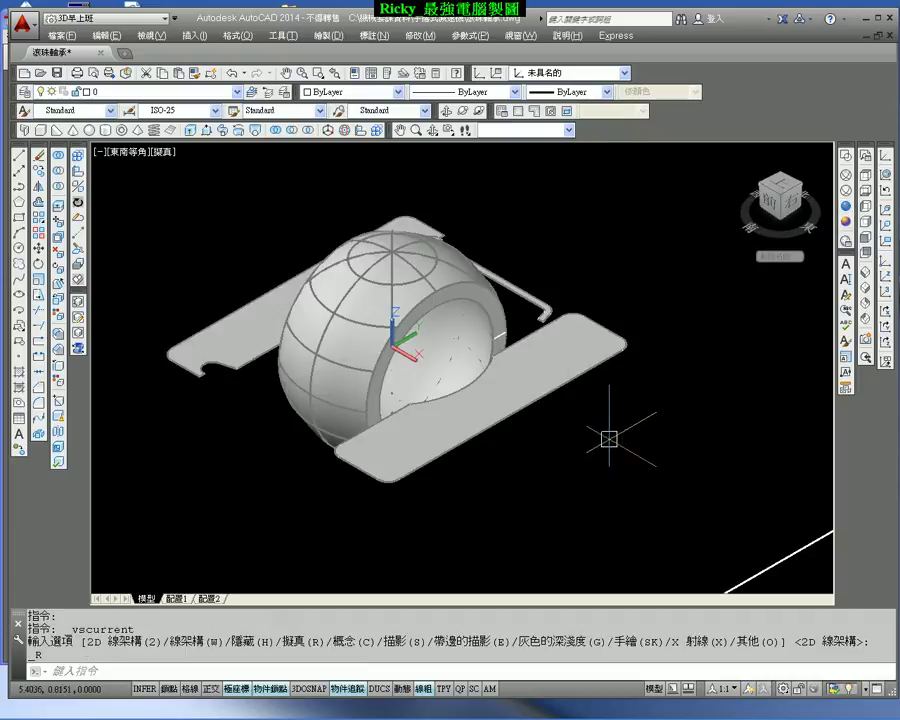
mouse_move(542, 410)
shift+middle_down()
mouse_move(552, 357)
mouse_move(554, 423)
shift+middle_up()
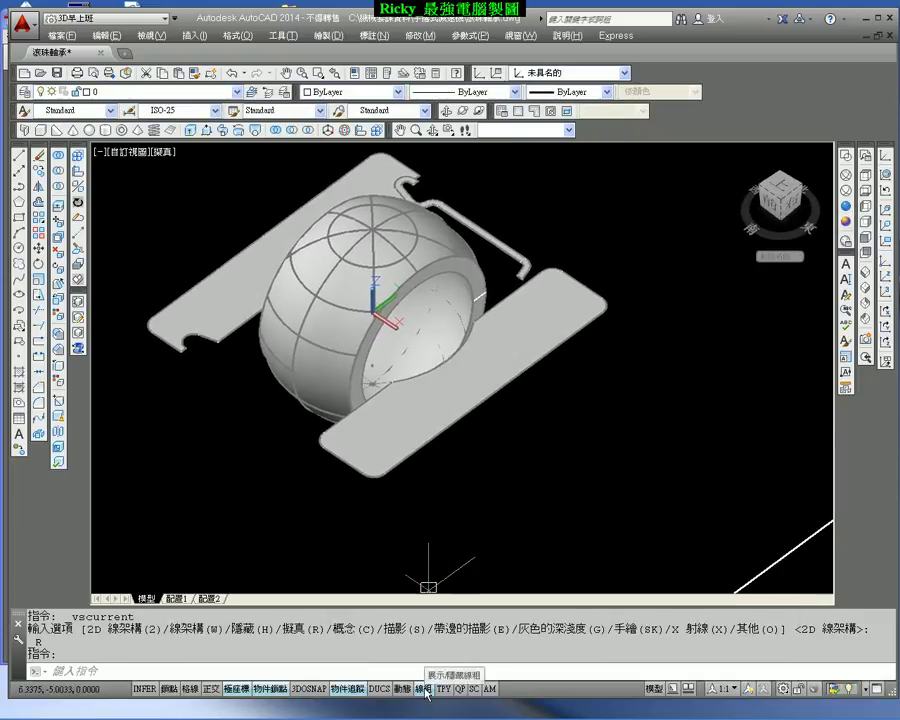
click(425, 689)
mouse_move(443, 430)
shift+middle_down()
mouse_move(410, 490)
mouse_move(344, 352)
mouse_move(426, 376)
mouse_move(411, 424)
mouse_move(441, 427)
shift+middle_up()
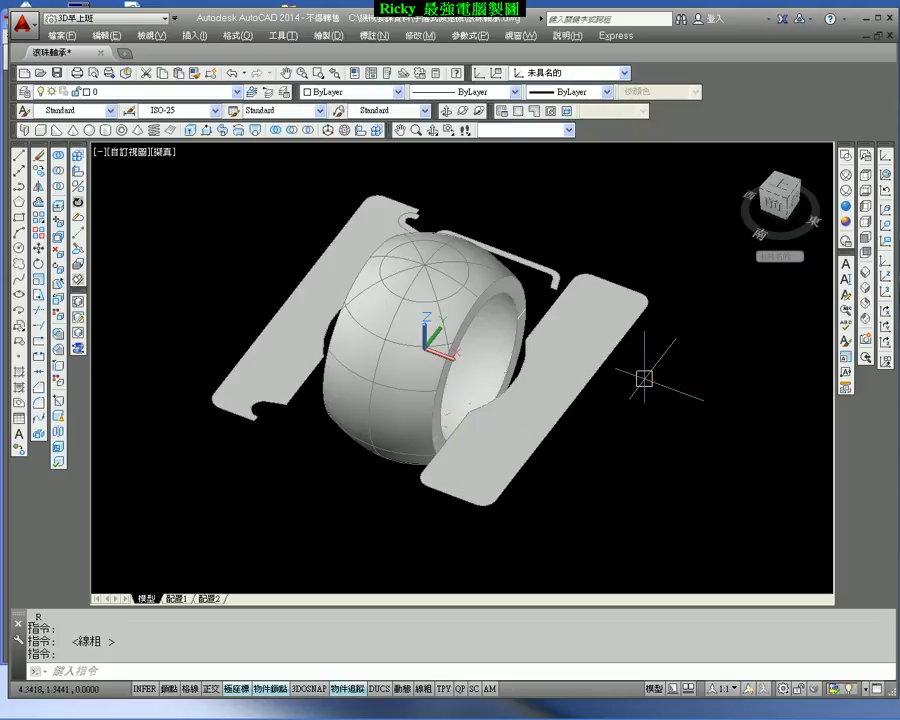
middle_drag(558, 414, 458, 380)
scroll(488, 278, down, 2)
scroll(600, 300, down, 1)
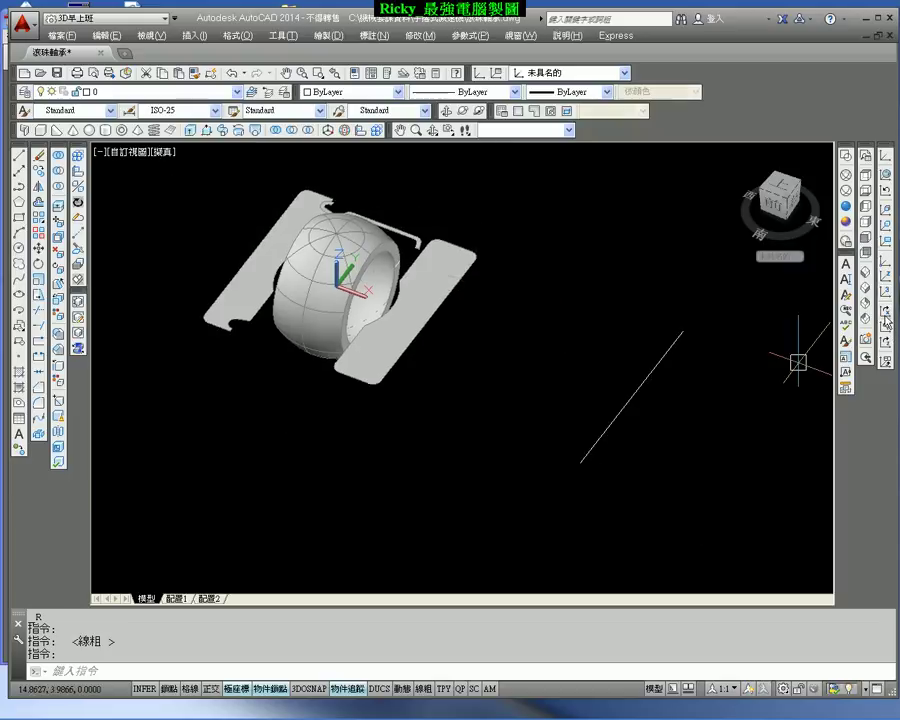
click(885, 322)
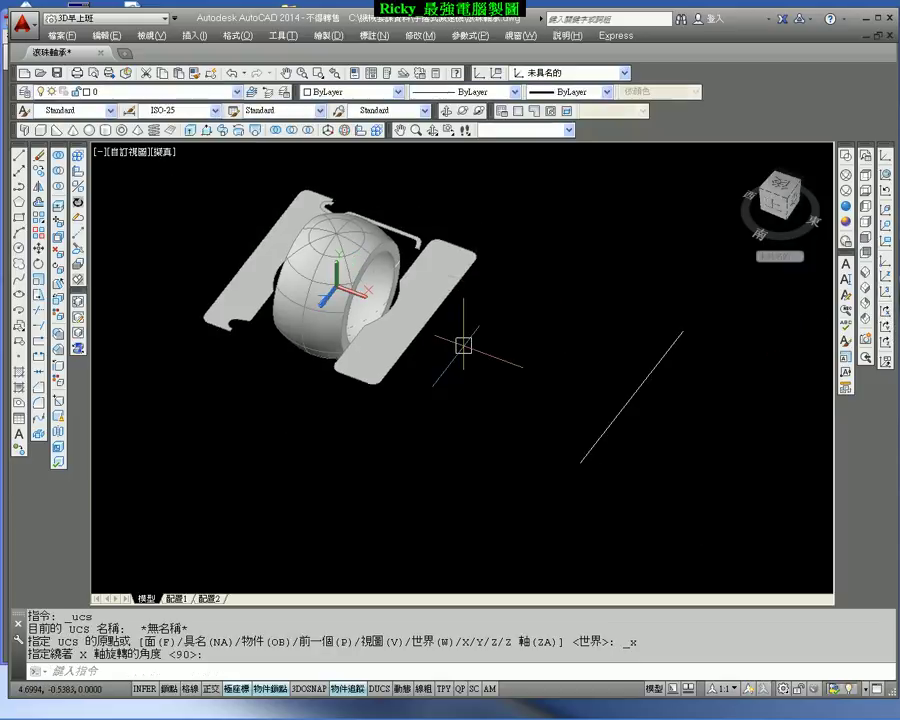
Step: Move the UCS origin onto the axis line and tilt the view of the model
click(886, 269)
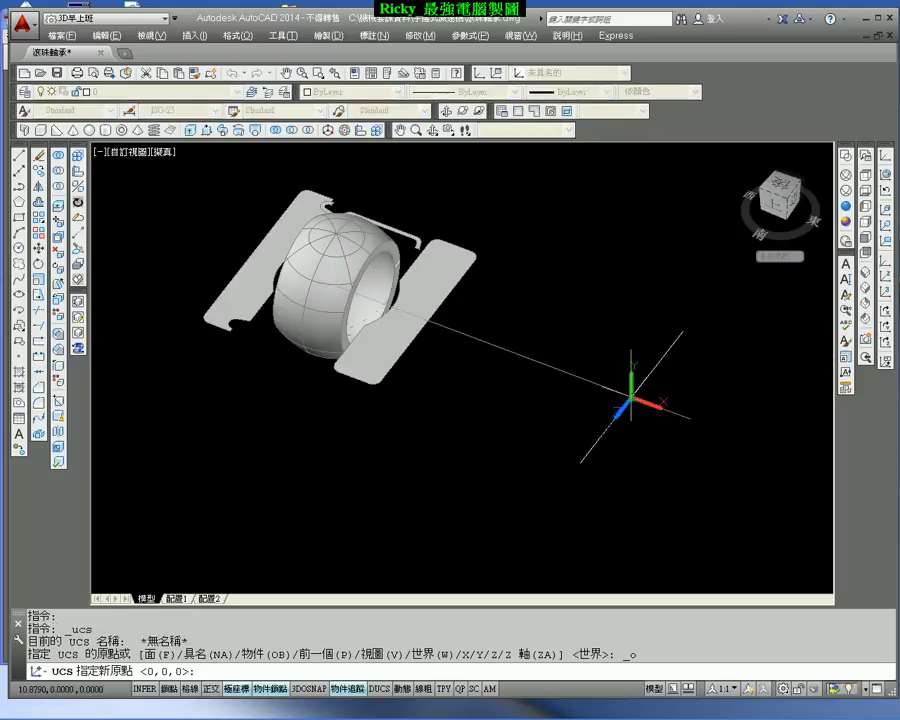
click(628, 403)
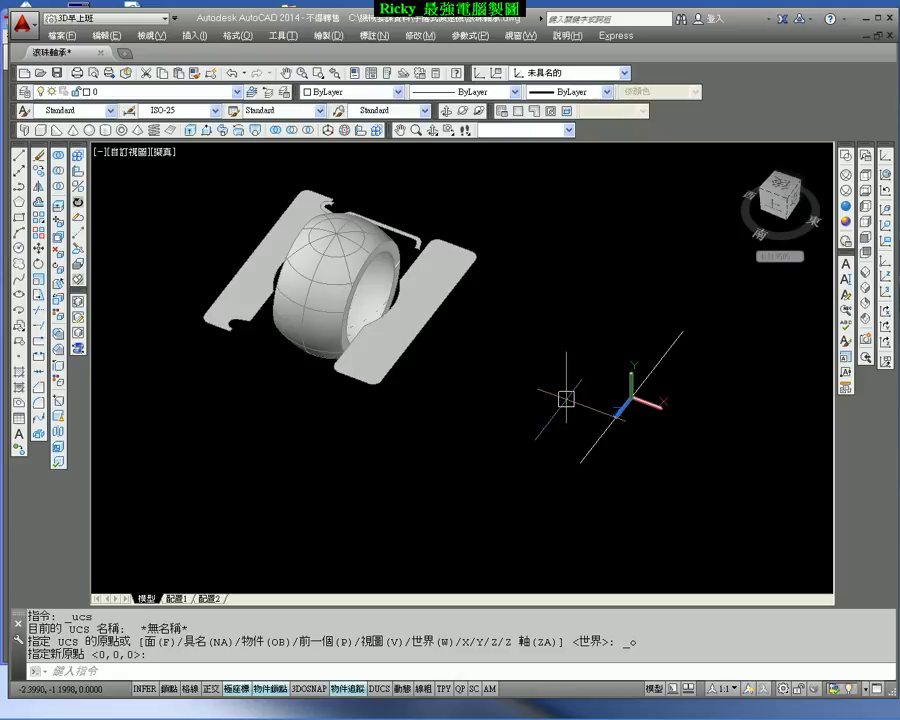
mouse_move(490, 408)
shift+middle_down()
mouse_move(394, 340)
mouse_move(428, 369)
mouse_move(458, 371)
shift+middle_up()
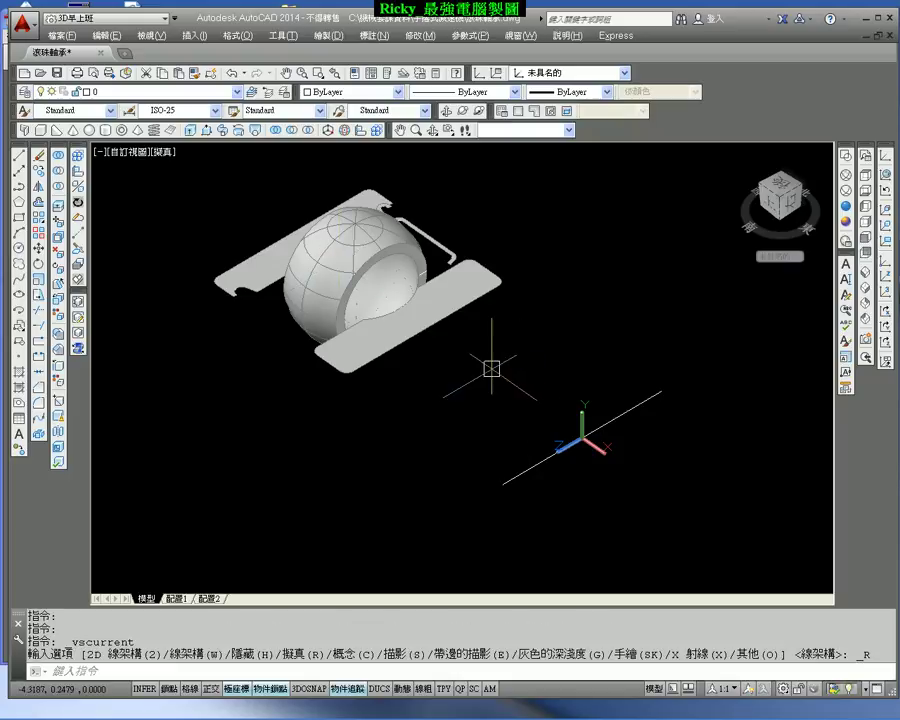
middle_drag(476, 372, 483, 377)
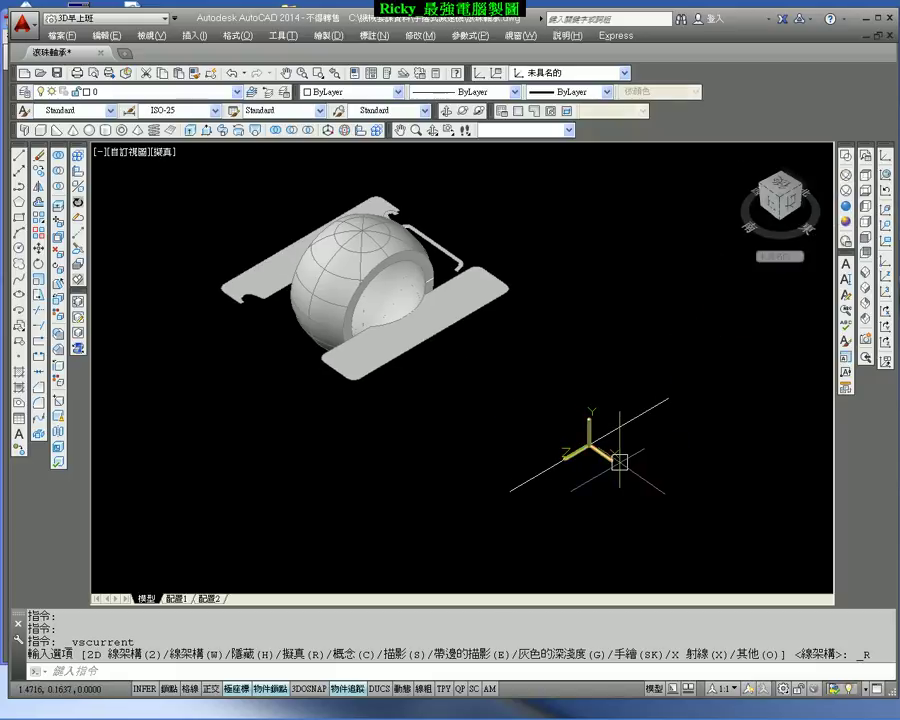
Step: Switch to 2D Wireframe and make red the current drawing colour
click(845, 158)
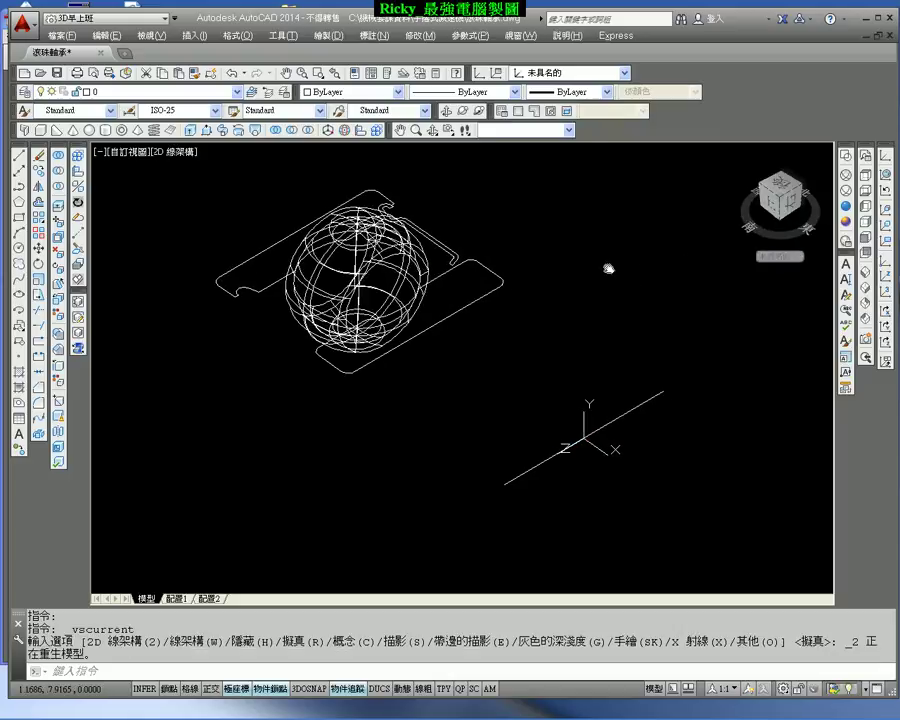
click(340, 91)
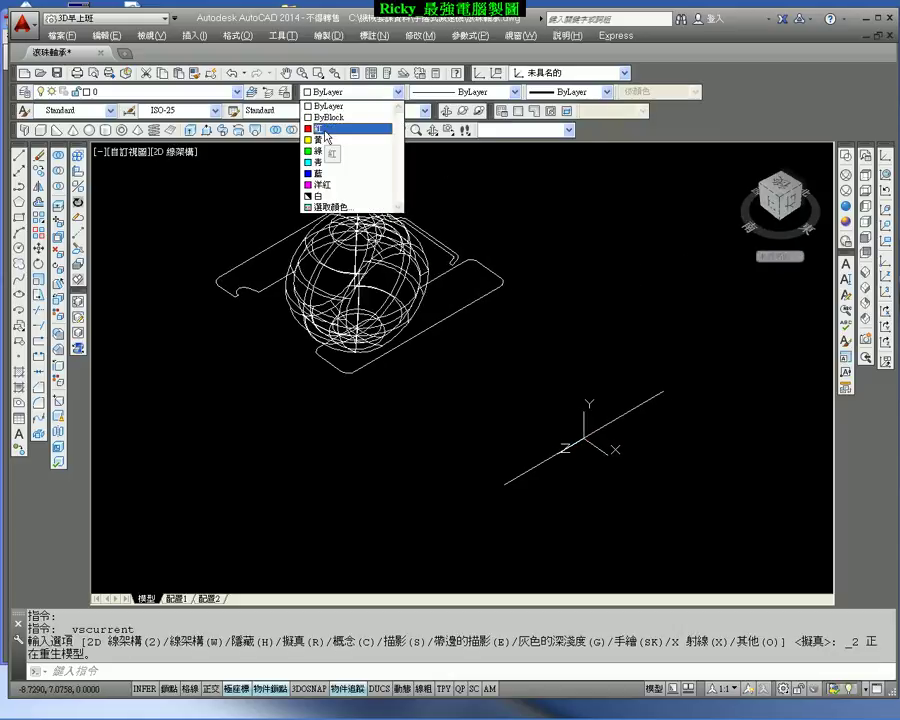
click(326, 129)
scroll(352, 311, up, 2)
scroll(352, 311, up, 3)
scroll(352, 311, down, 3)
scroll(352, 311, down, 3)
scroll(344, 310, up, 3)
middle_drag(344, 300, 328, 284)
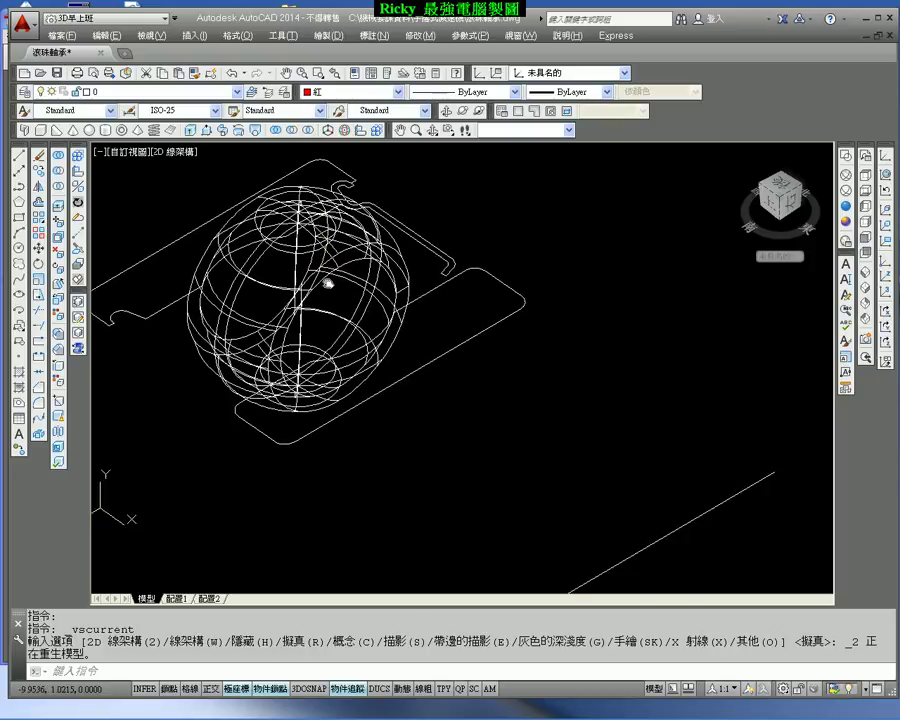
scroll(330, 290, down, 2)
Step: Apply the Options settings with 4 contour lines per surface and regenerate the drawing
right_click(480, 257)
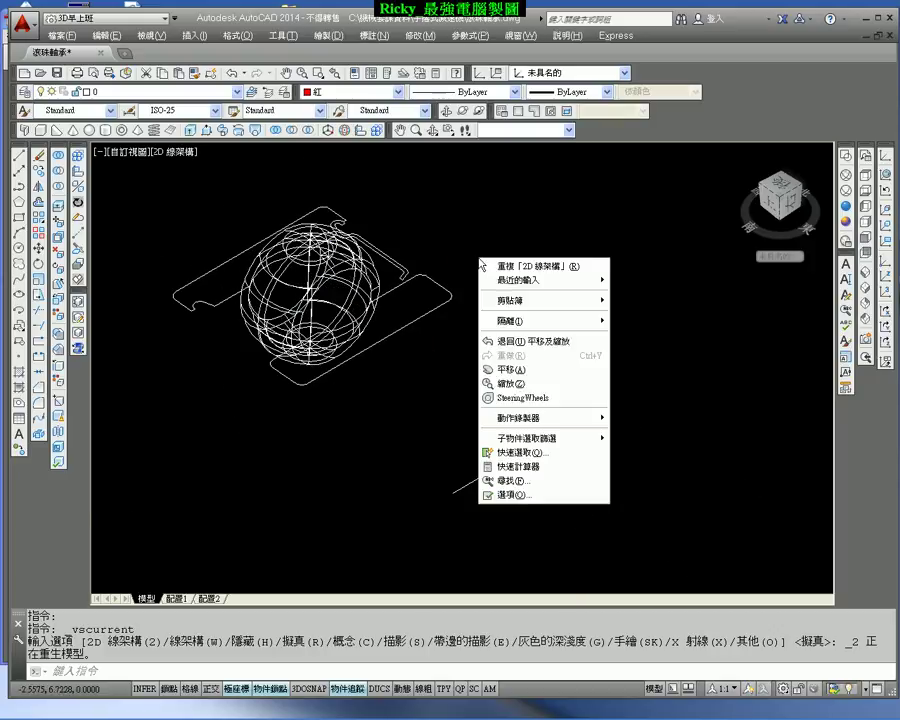
click(532, 496)
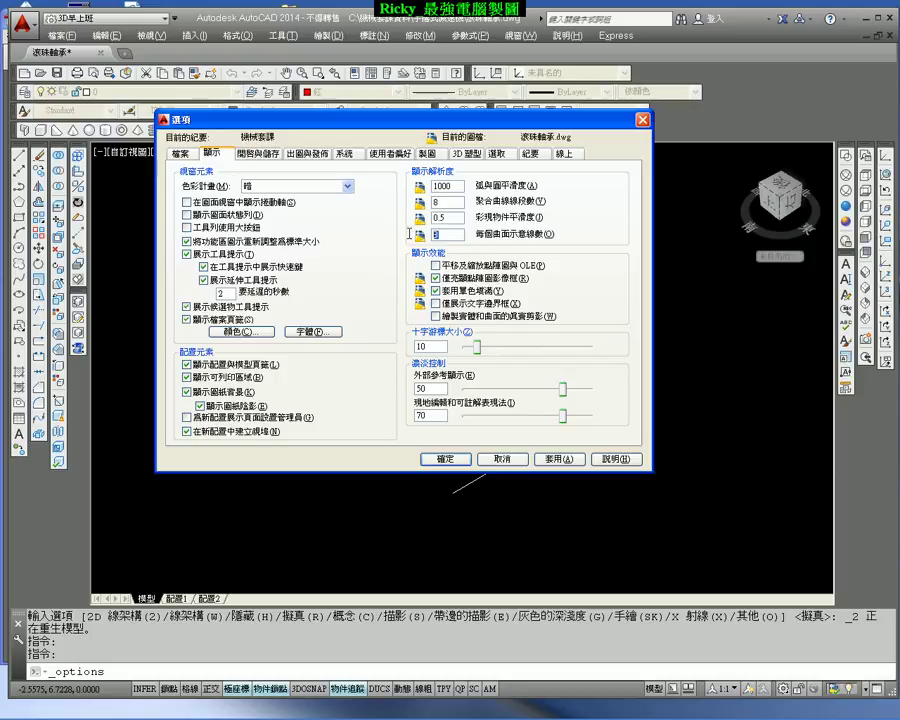
click(441, 460)
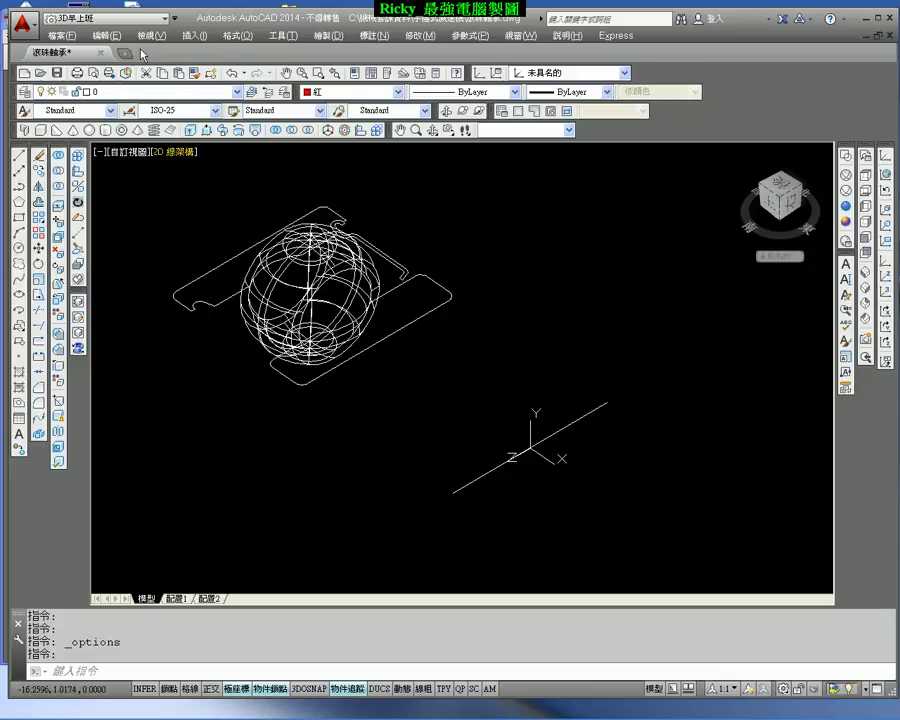
click(152, 35)
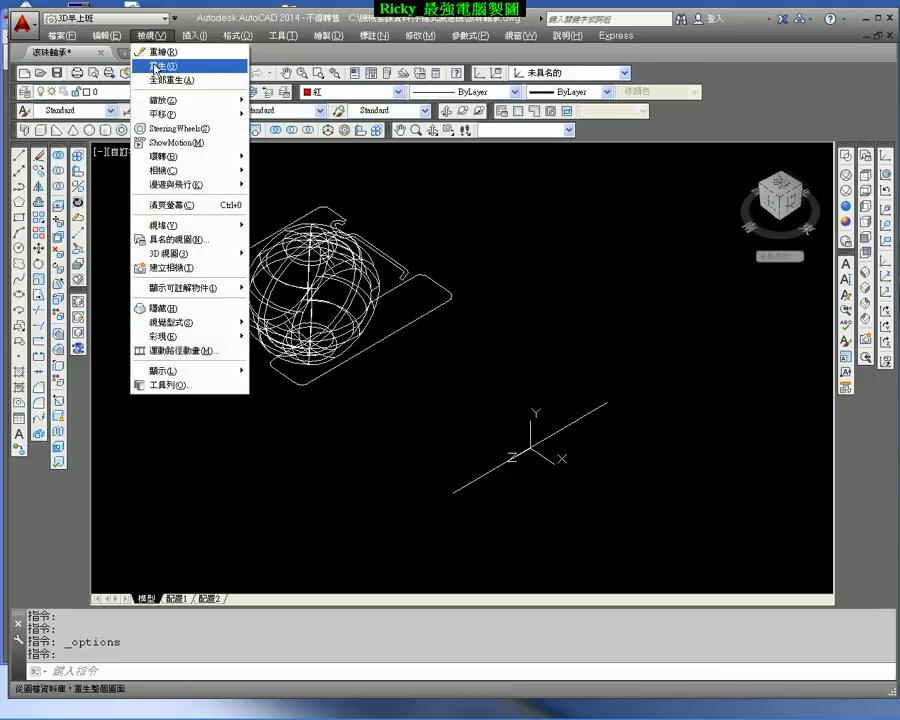
click(156, 67)
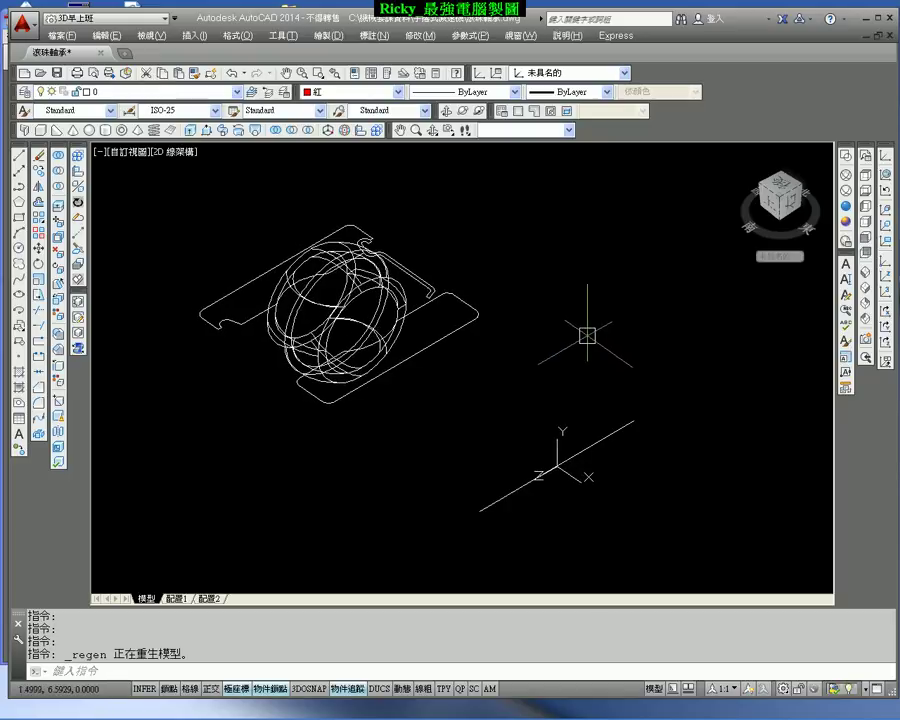
middle_drag(568, 375, 564, 353)
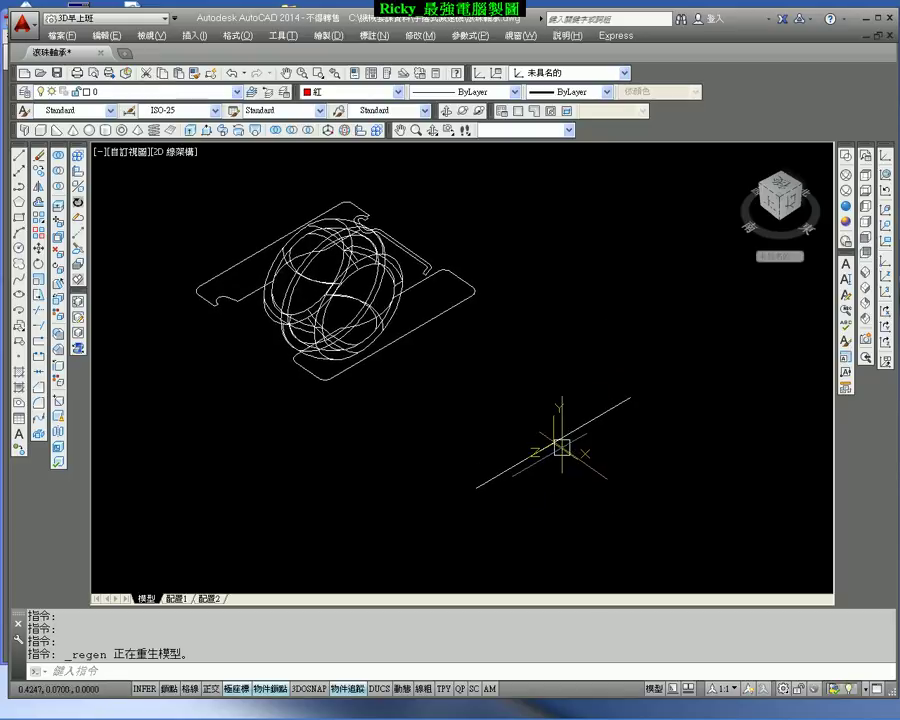
Step: Draw two red circles, centred at a midpoint and at the origin, with snapped radii
click(19, 250)
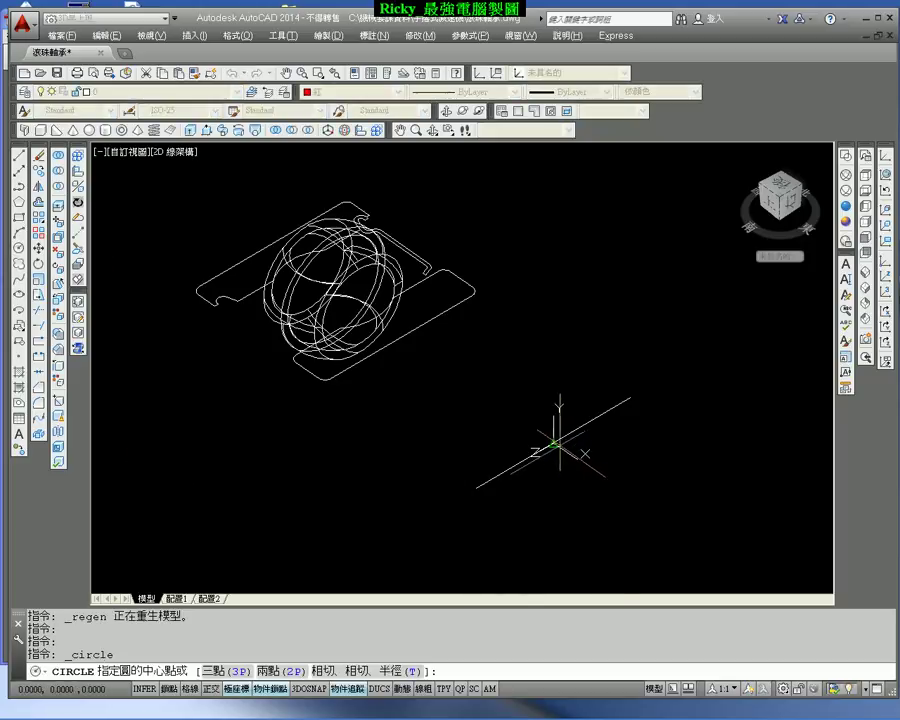
click(553, 443)
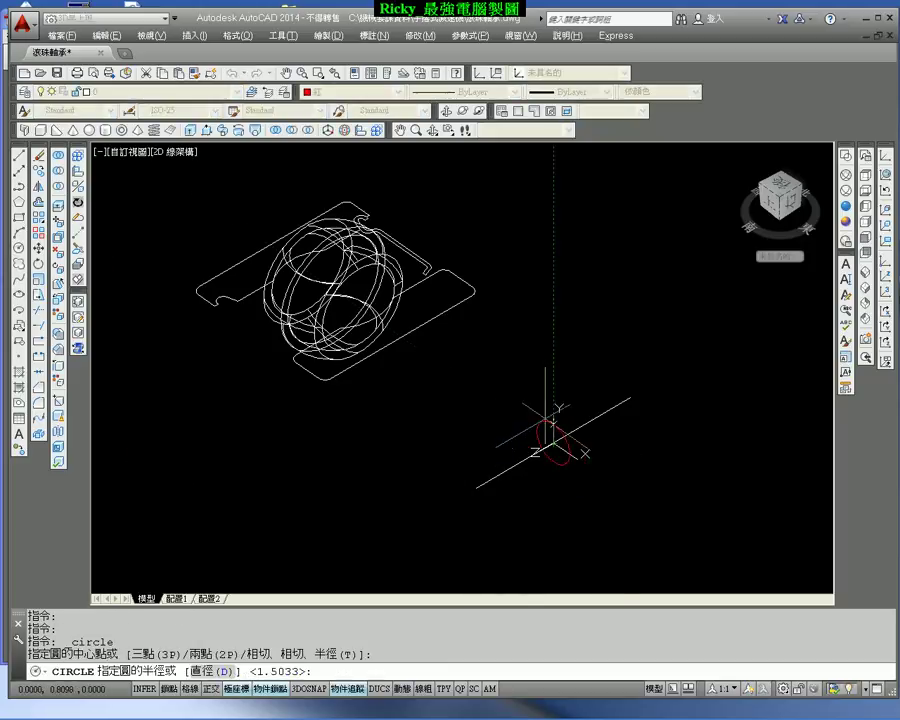
scroll(345, 212, up, 5)
middle_drag(331, 219, 446, 252)
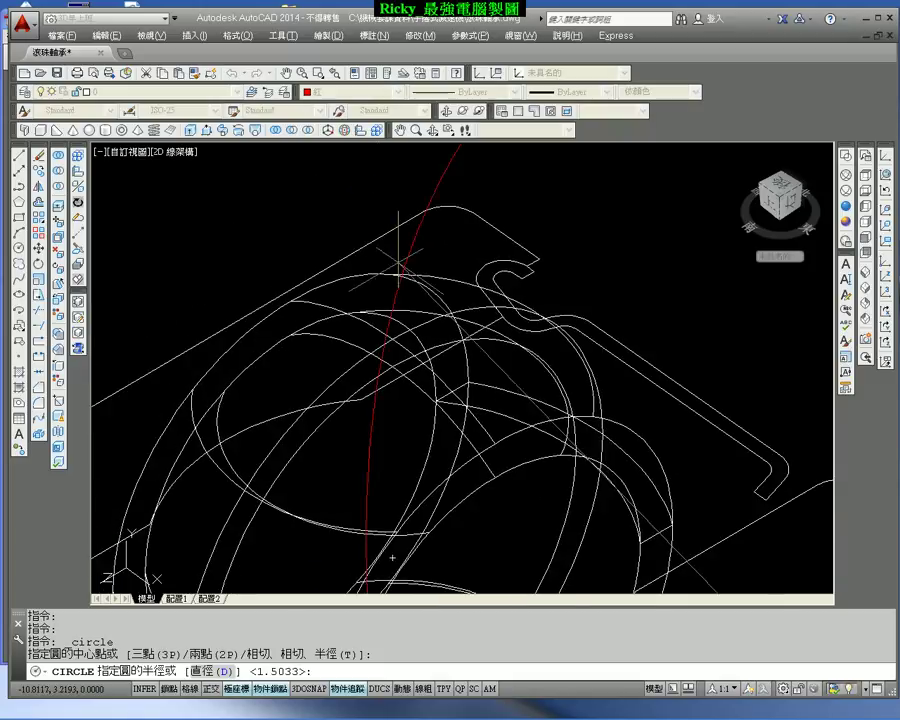
click(290, 300)
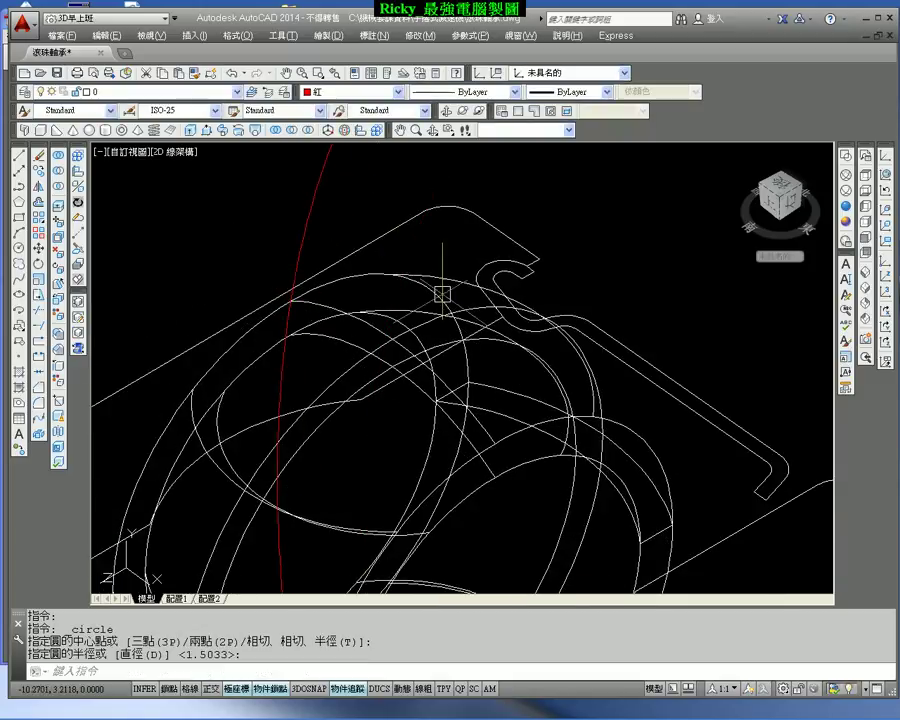
scroll(428, 316, down, 5)
key(Return)
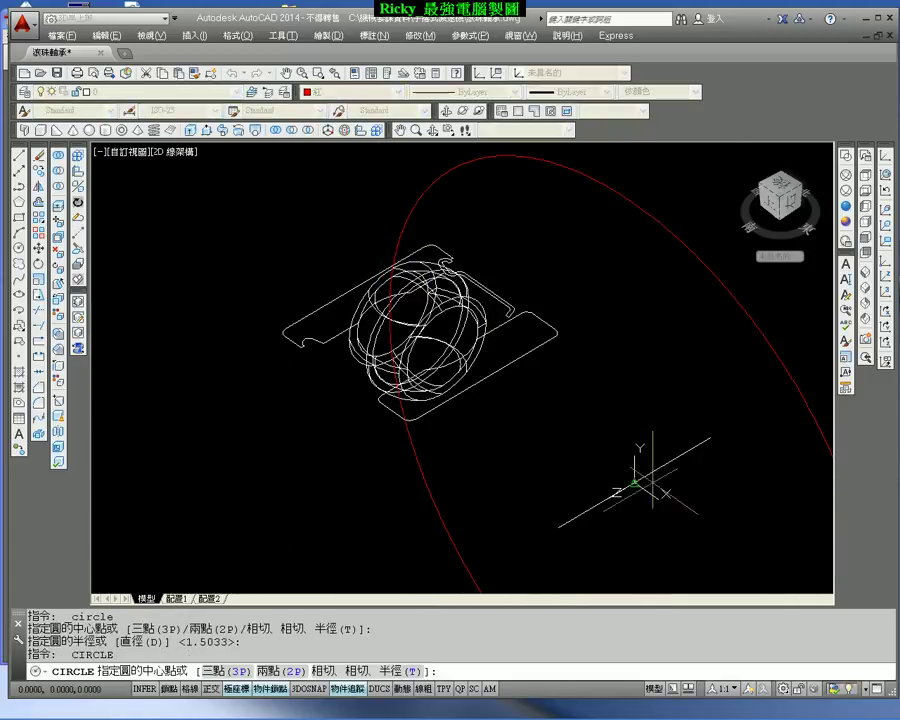
click(634, 484)
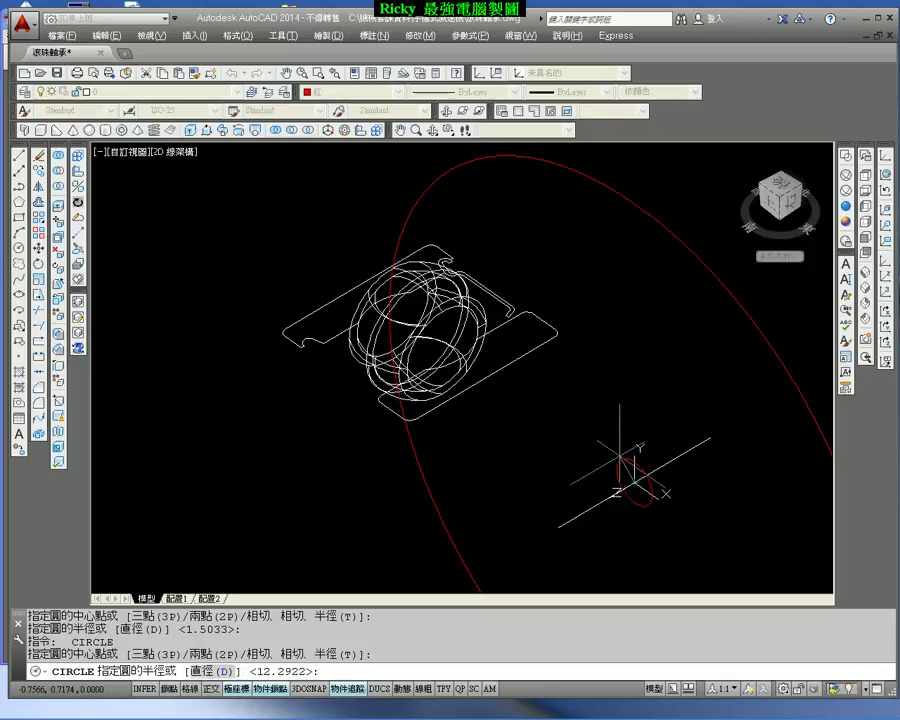
scroll(490, 322, up, 3)
scroll(482, 337, up, 3)
mouse_move(482, 337)
middle_down()
mouse_move(481, 355)
mouse_move(422, 400)
middle_up()
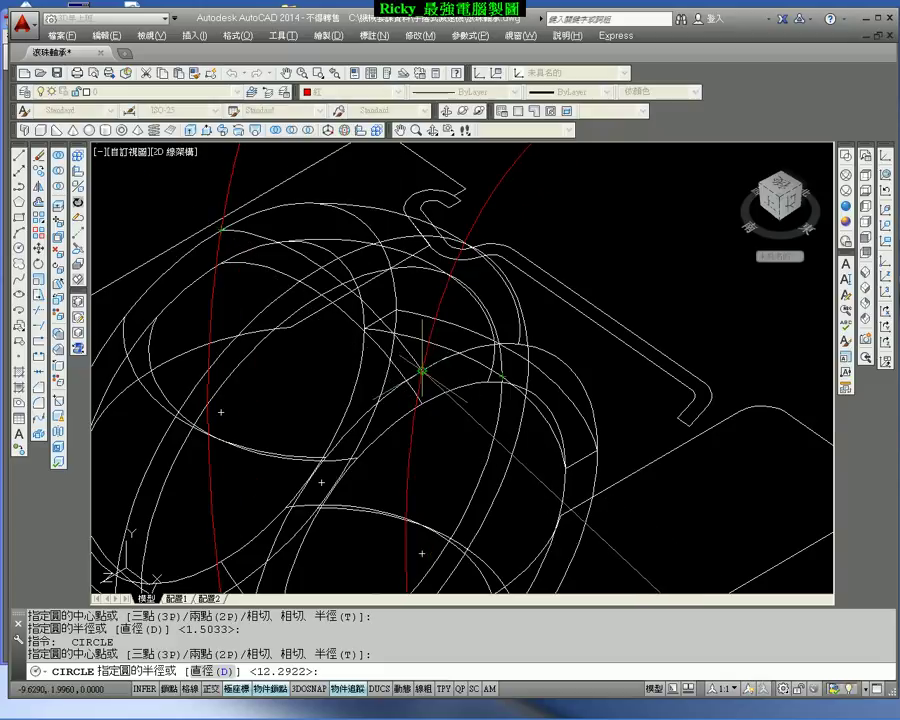
click(422, 371)
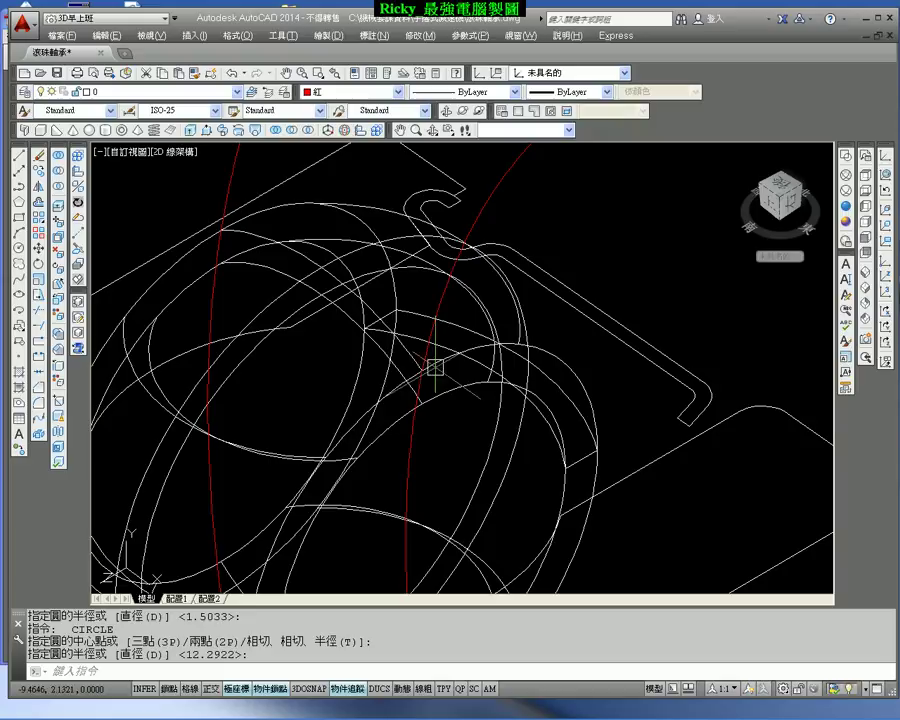
Step: Preview the model in Realistic, return to 2D Wireframe, and orbit the bearing
click(846, 222)
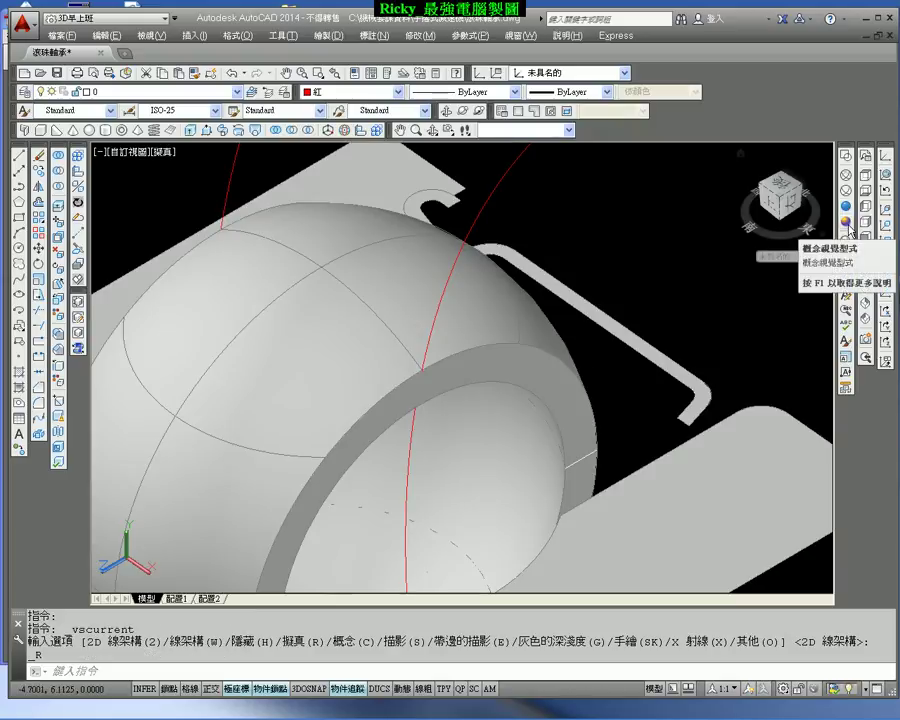
click(846, 157)
mouse_move(510, 302)
shift+middle_down()
mouse_move(418, 297)
mouse_move(398, 320)
shift+middle_up()
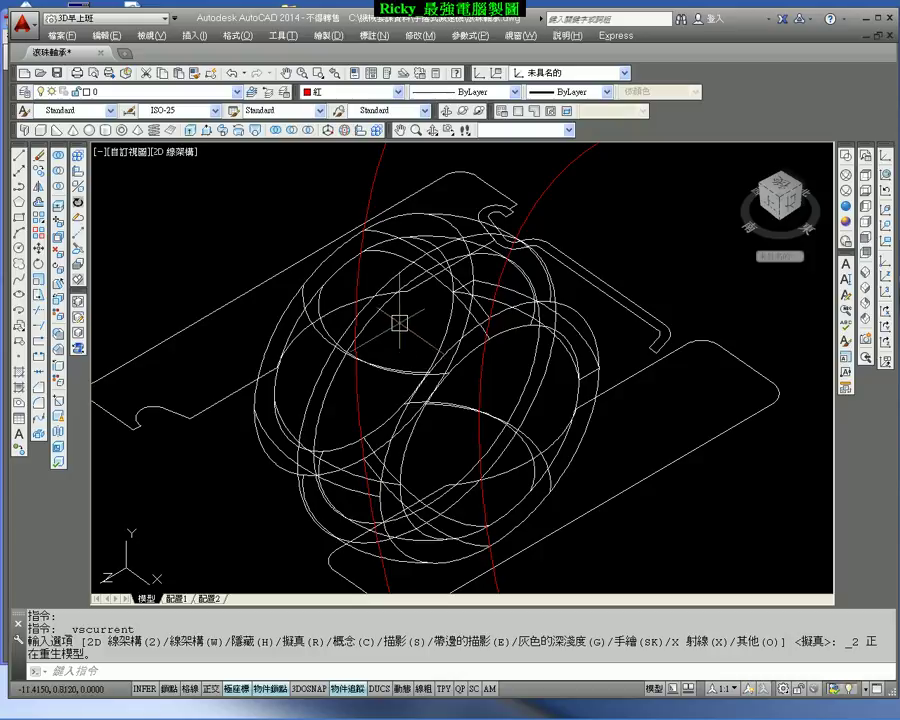
Step: Draw a third red circle with its radius snapped to a quadrant of the ball
click(18, 249)
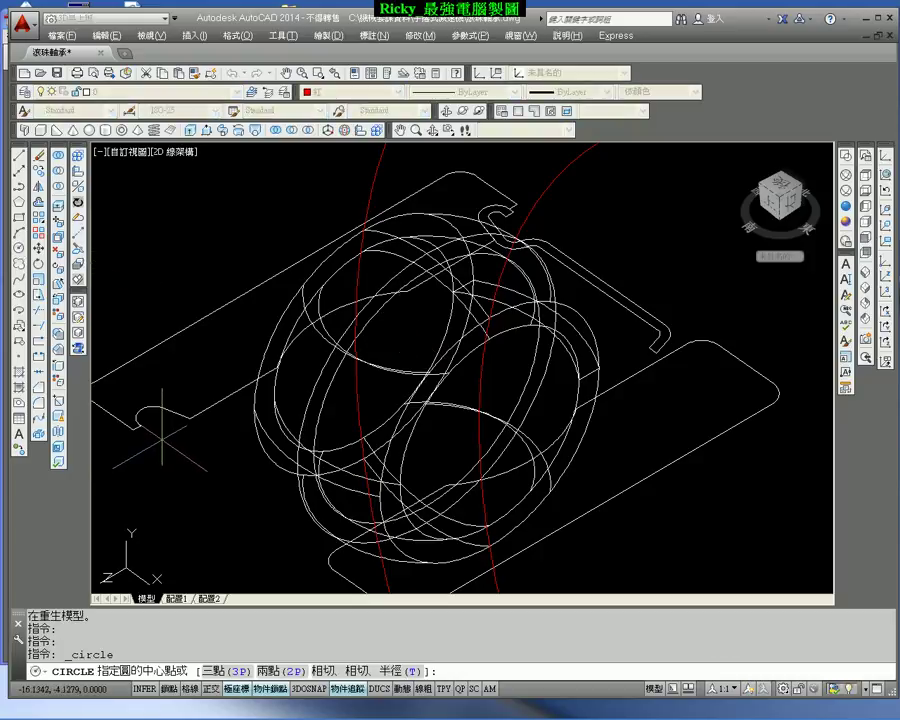
click(428, 388)
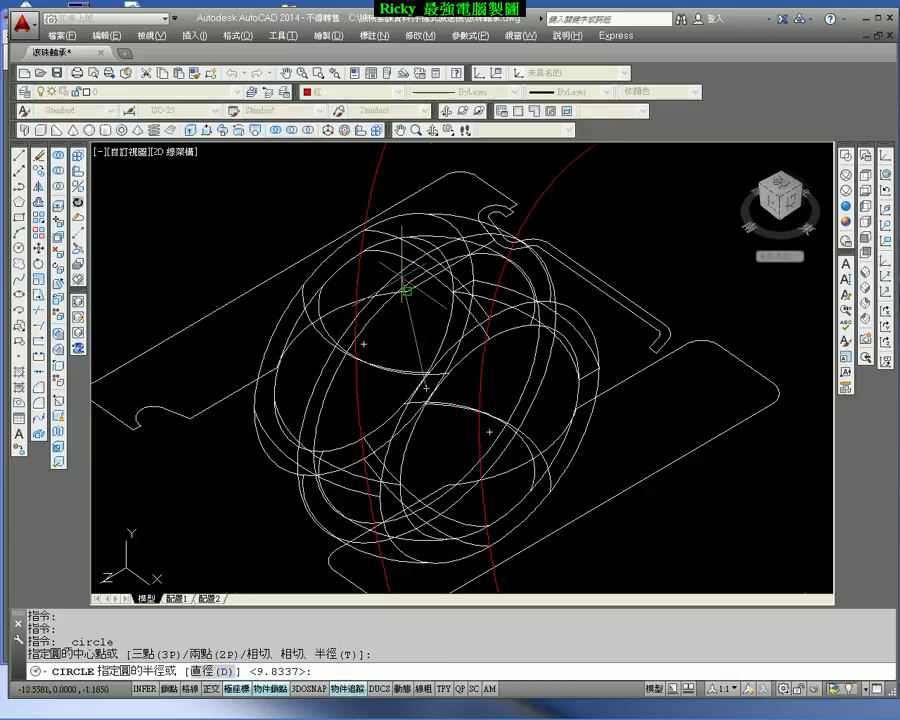
scroll(405, 300, up, 3)
scroll(416, 370, up, 2)
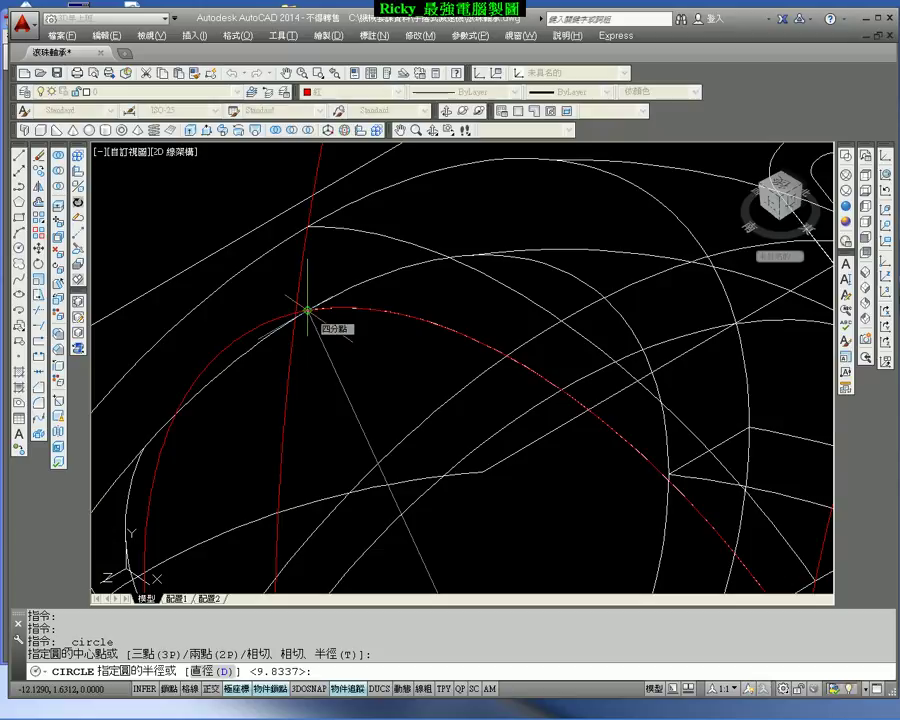
click(307, 311)
scroll(404, 305, down, 3)
scroll(403, 287, down, 2)
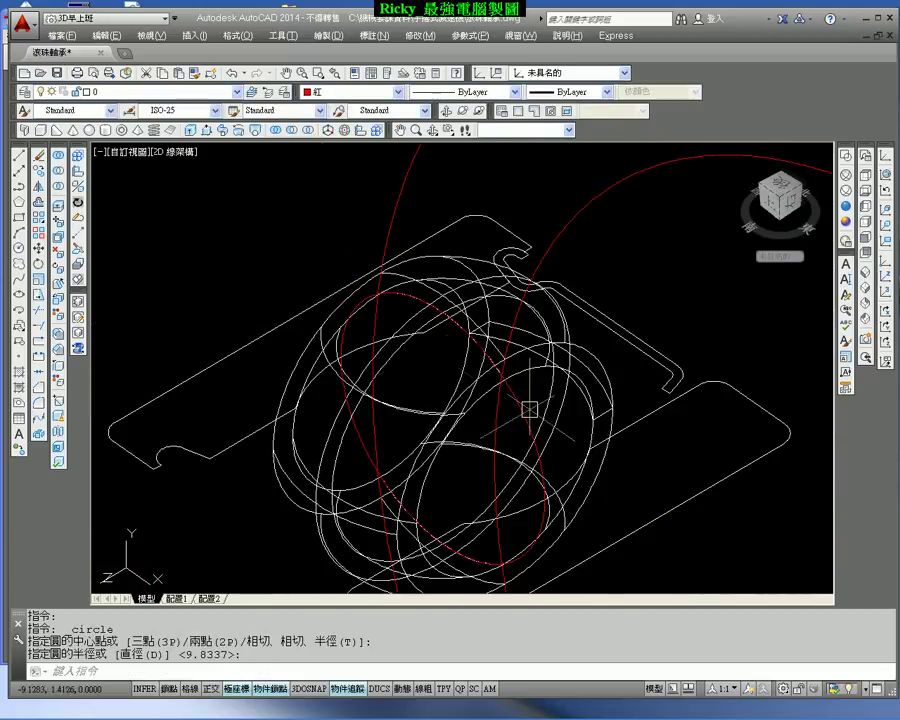
scroll(504, 366, up, 3)
scroll(545, 377, down, 2)
scroll(542, 375, down, 1)
scroll(544, 376, down, 2)
scroll(472, 382, up, 1)
mouse_move(475, 376)
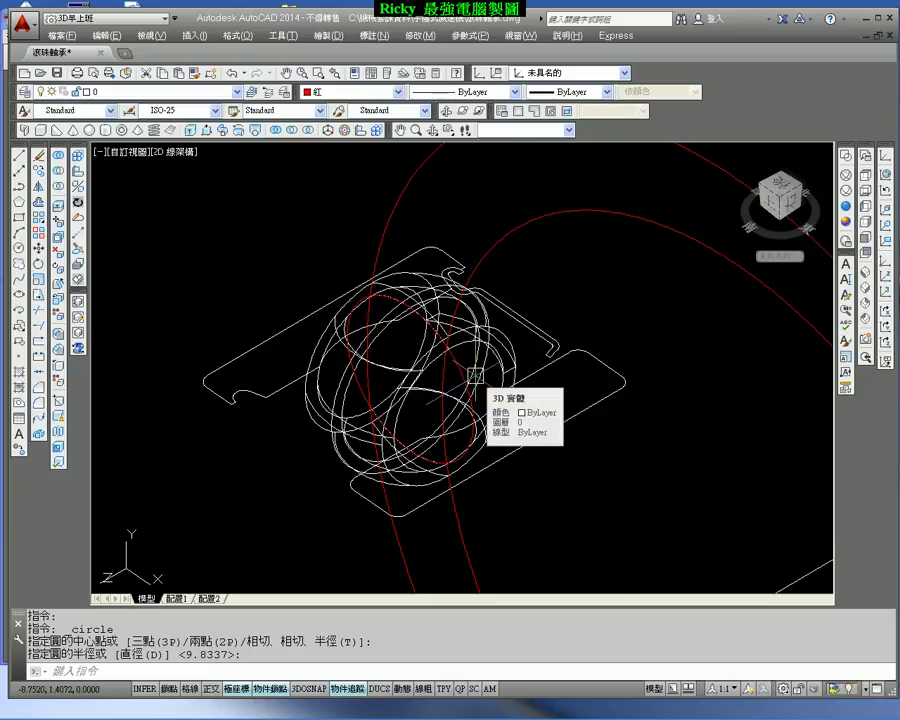